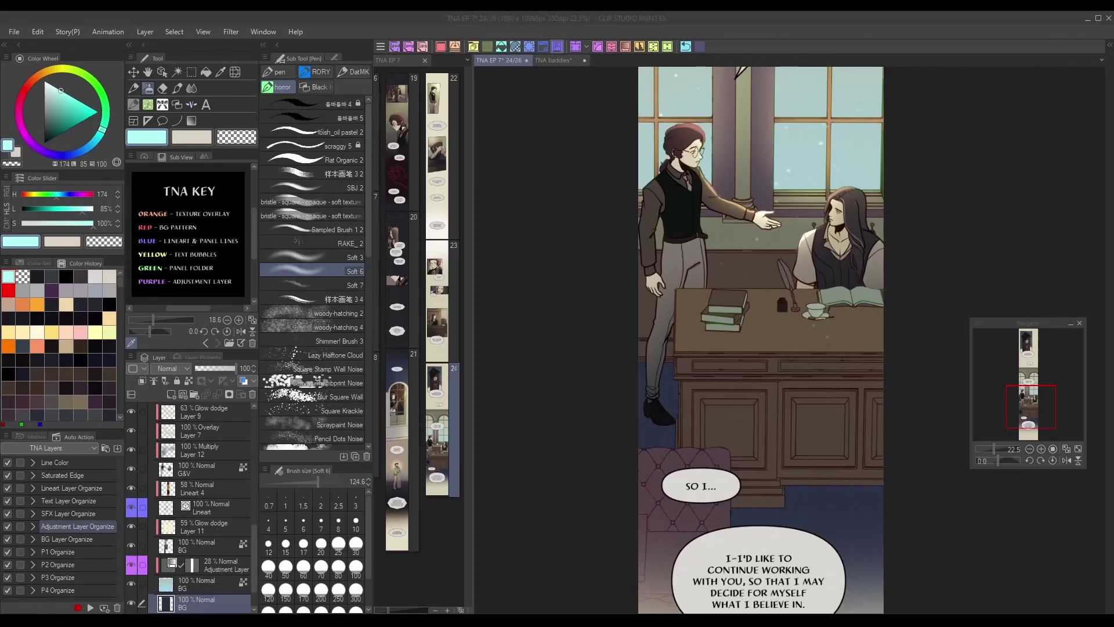
Step: Scroll through the layer list, then bring up the TNA baddies illustration of the four characters
left_click_drag(1042, 403, 1042, 426)
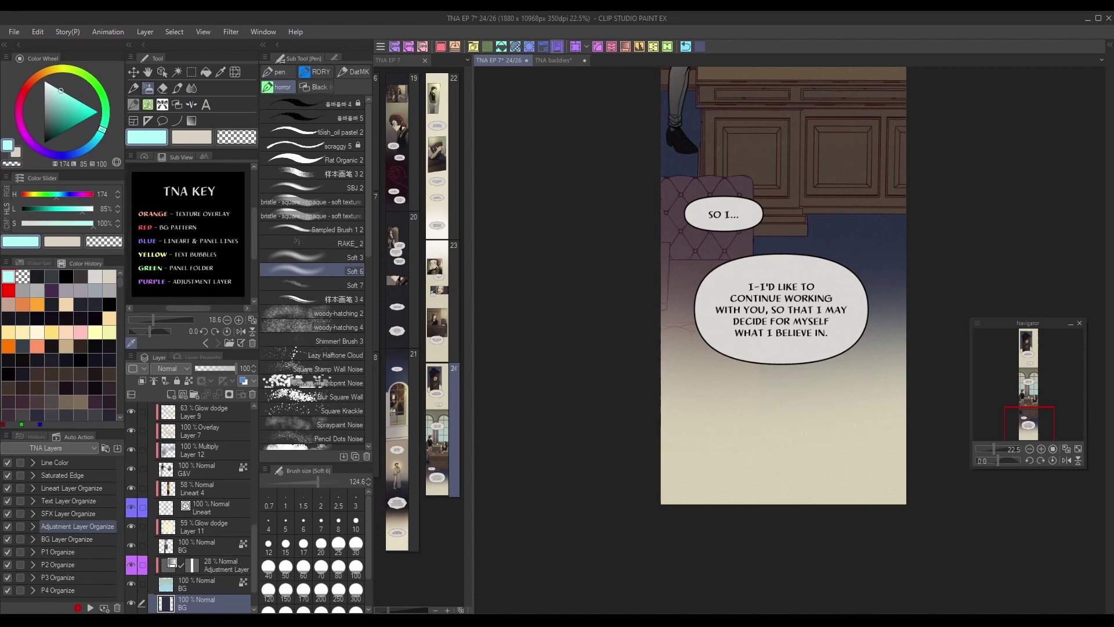
left_click_drag(252, 522, 263, 464)
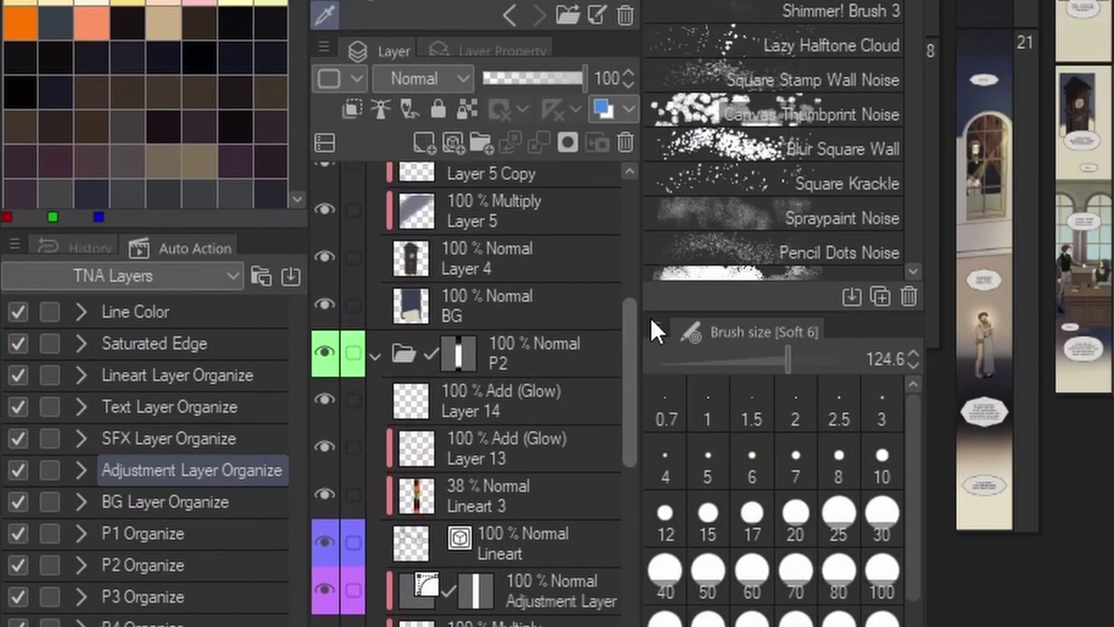
mouse_move(650, 316)
left_mouse_down()
mouse_move(661, 193)
mouse_move(645, 144)
left_mouse_up()
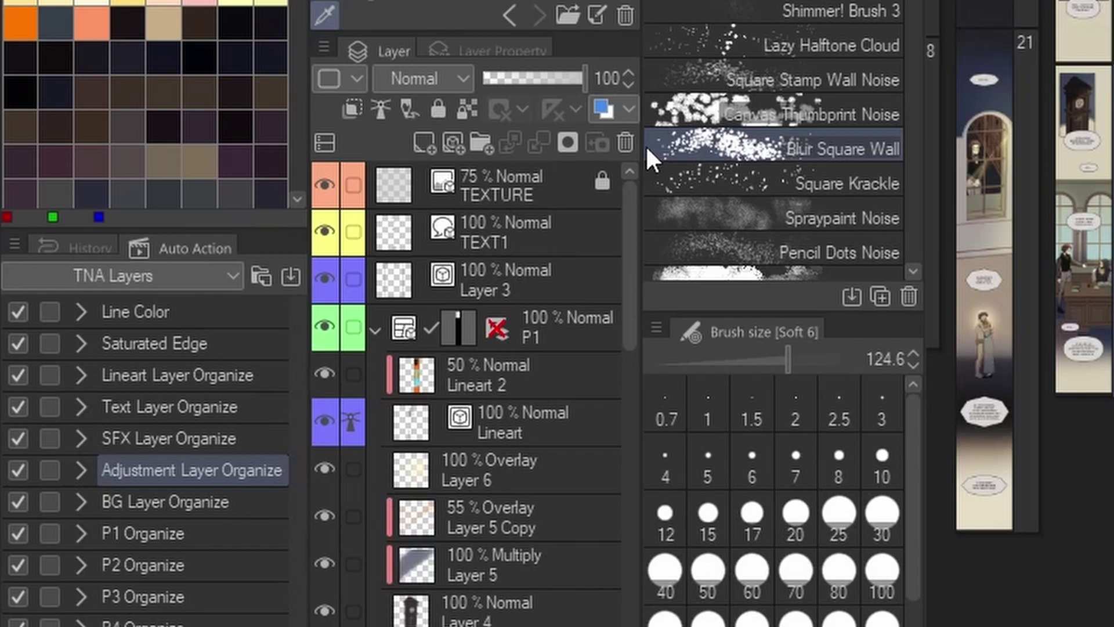
left_click_drag(645, 145, 690, 82)
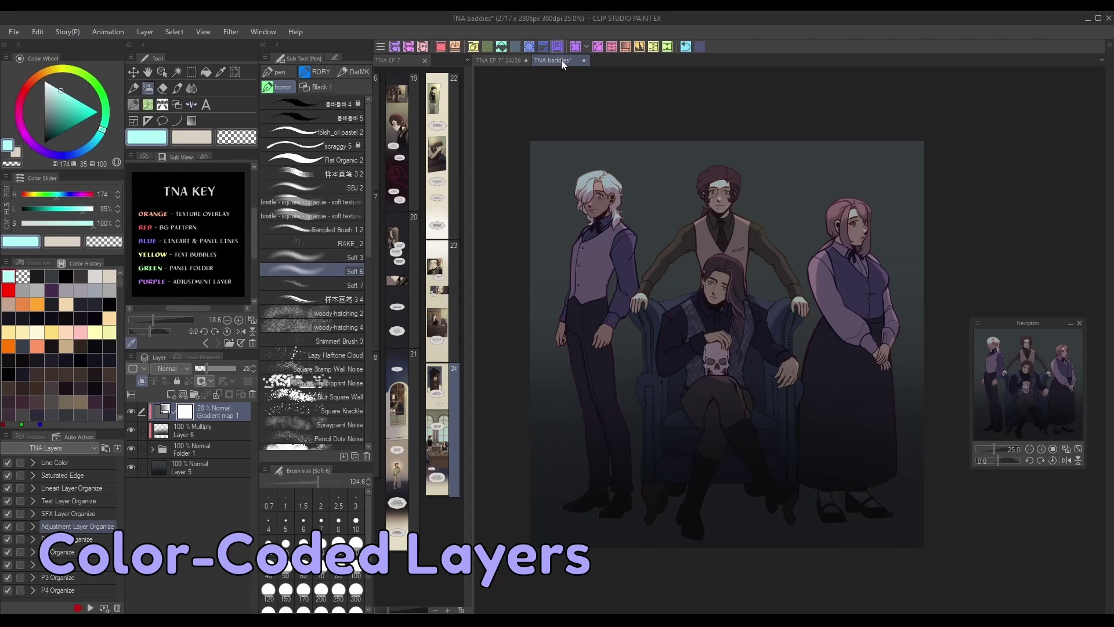
Step: Expand Folder 1 and rename it Characters
left_click(152, 449)
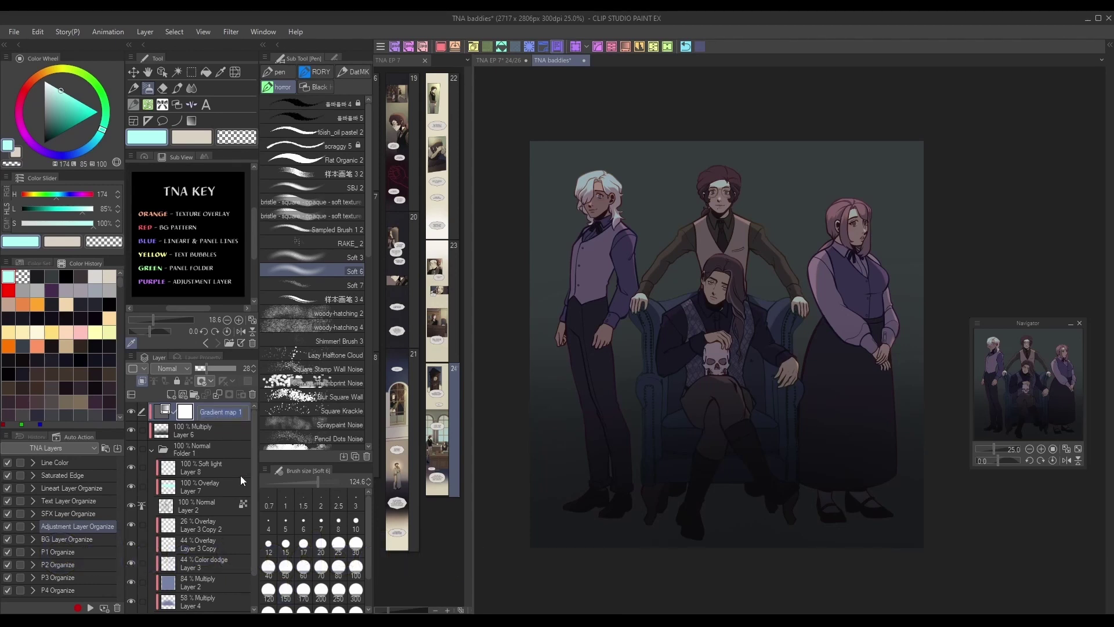
type("Gradient M")
key("Escape")
left_click(246, 450)
scroll(253, 448, "down", 1)
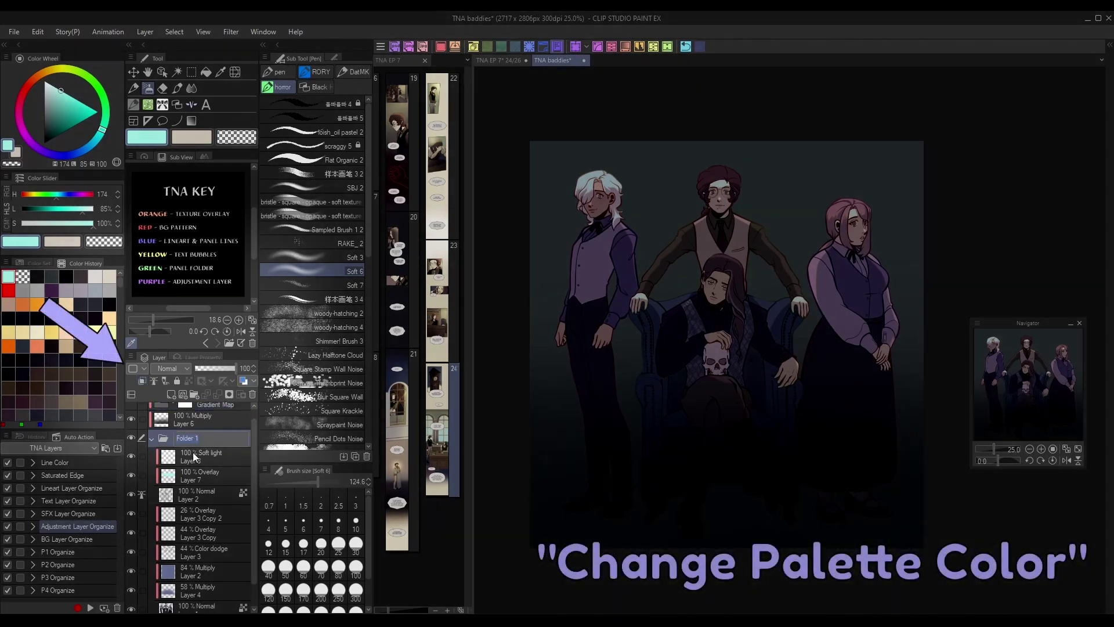
type("Characters")
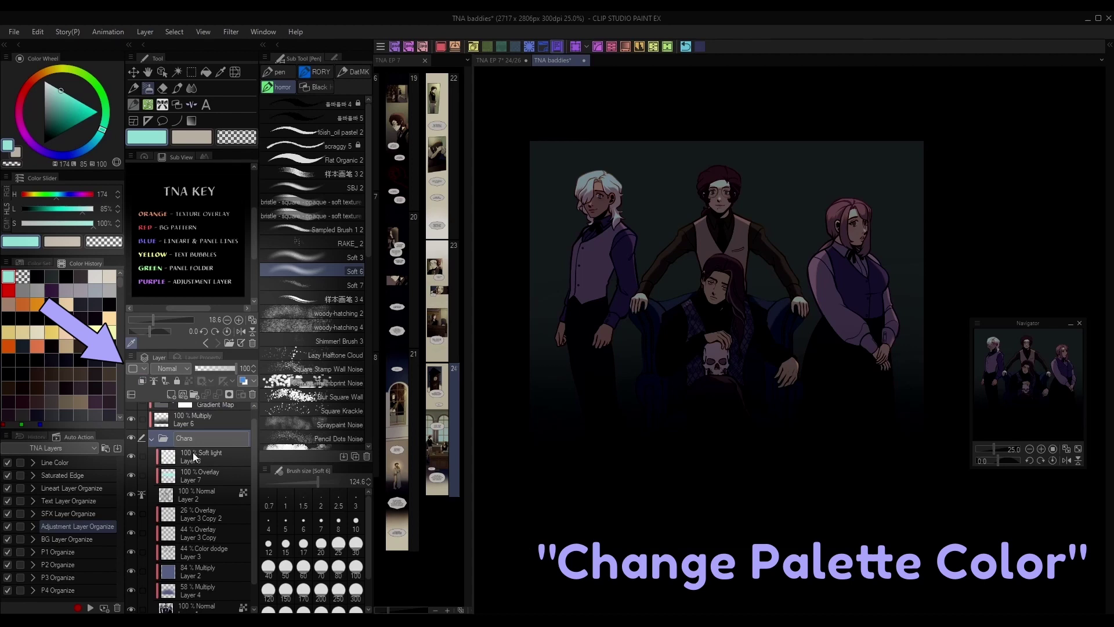
key("Return")
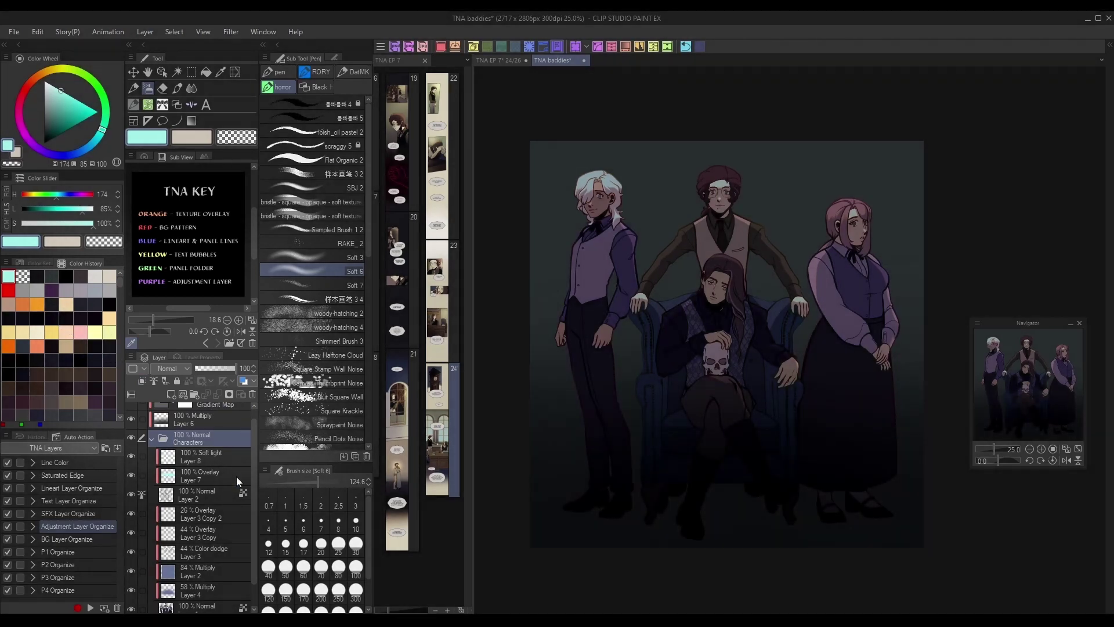
Step: Give Layer 2 inside the Characters folder a blue layer colour label
left_click(238, 494)
scroll(255, 481, "down", 2)
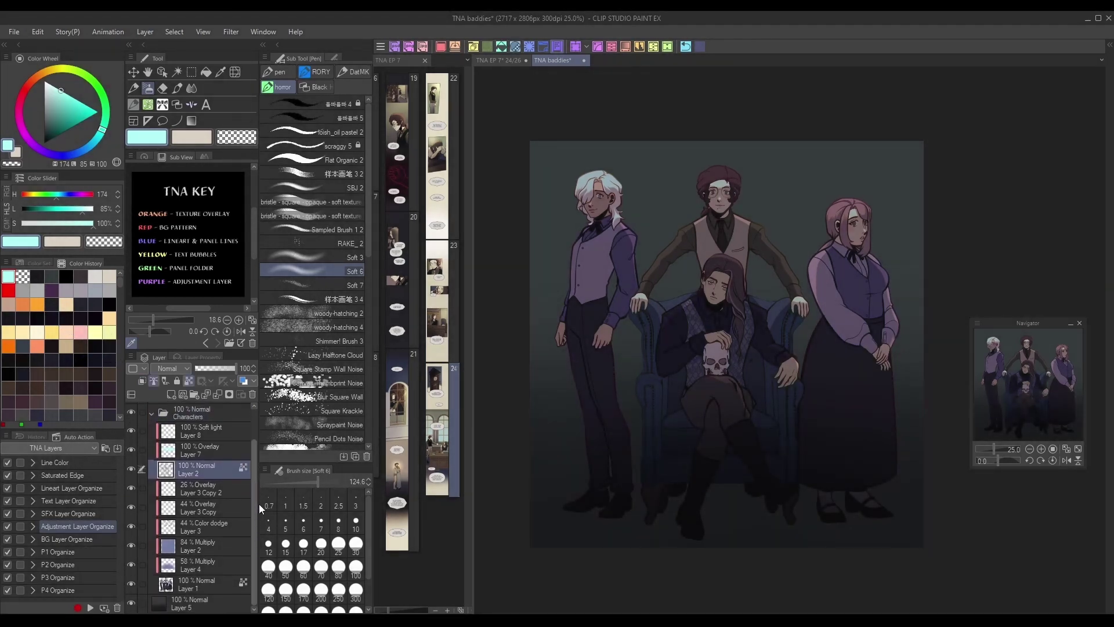
scroll(256, 493, "up", 3)
left_click(220, 411)
left_click(144, 368)
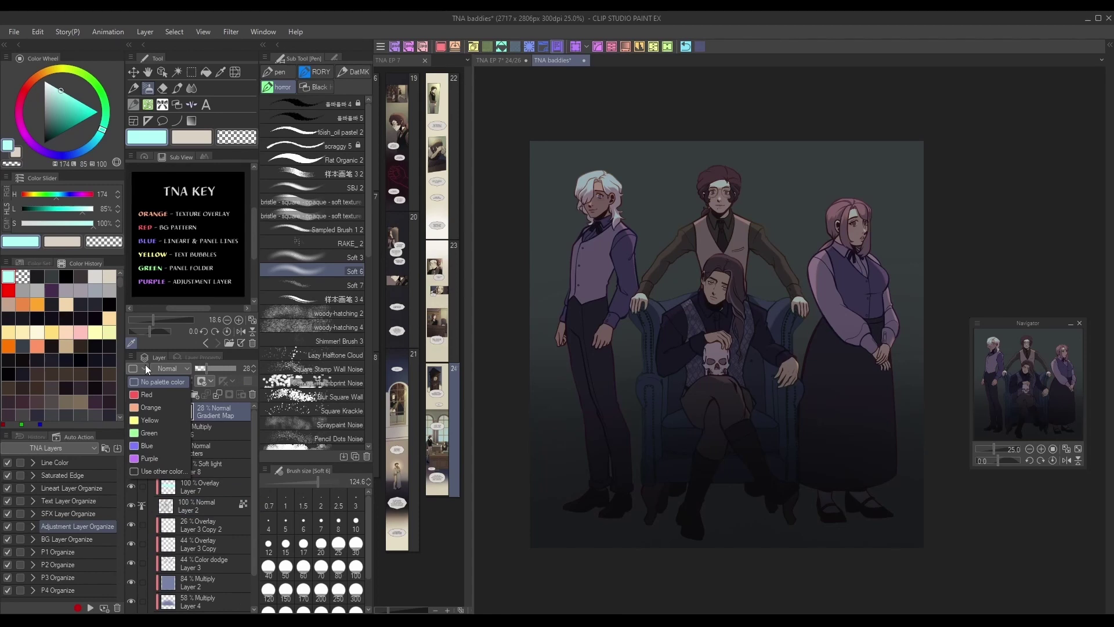
left_click(253, 423)
left_click(221, 502)
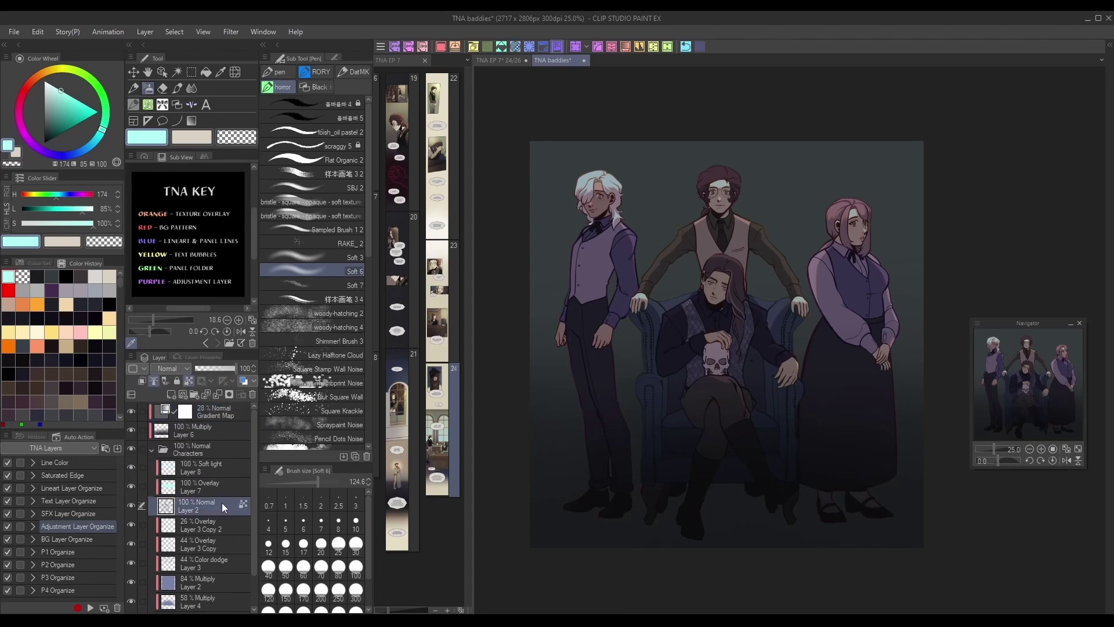
left_click(144, 365)
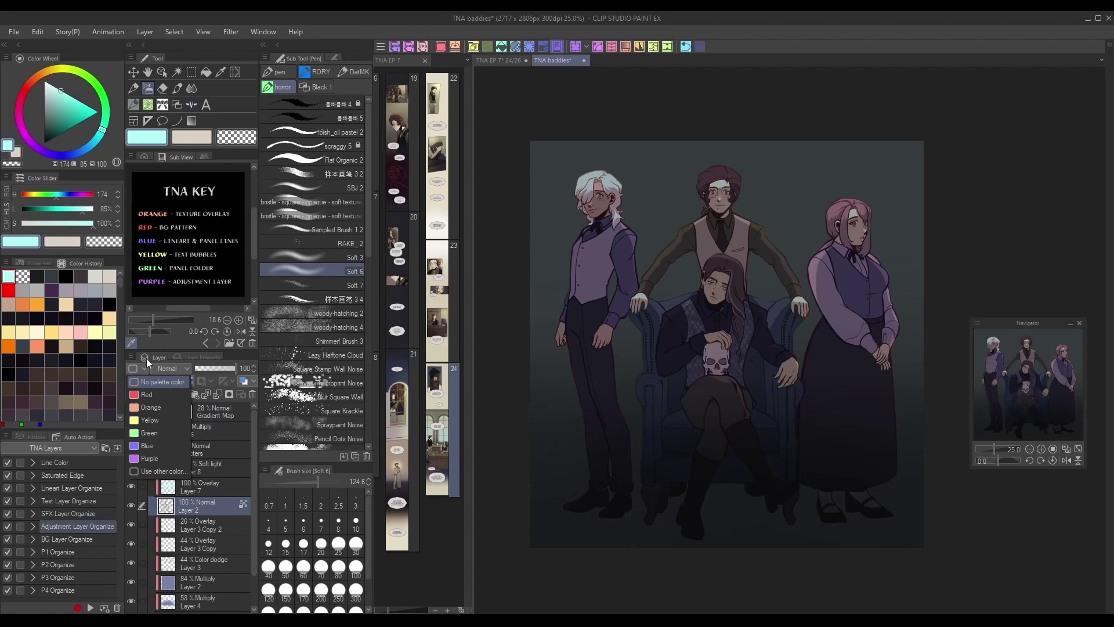
left_click(162, 444)
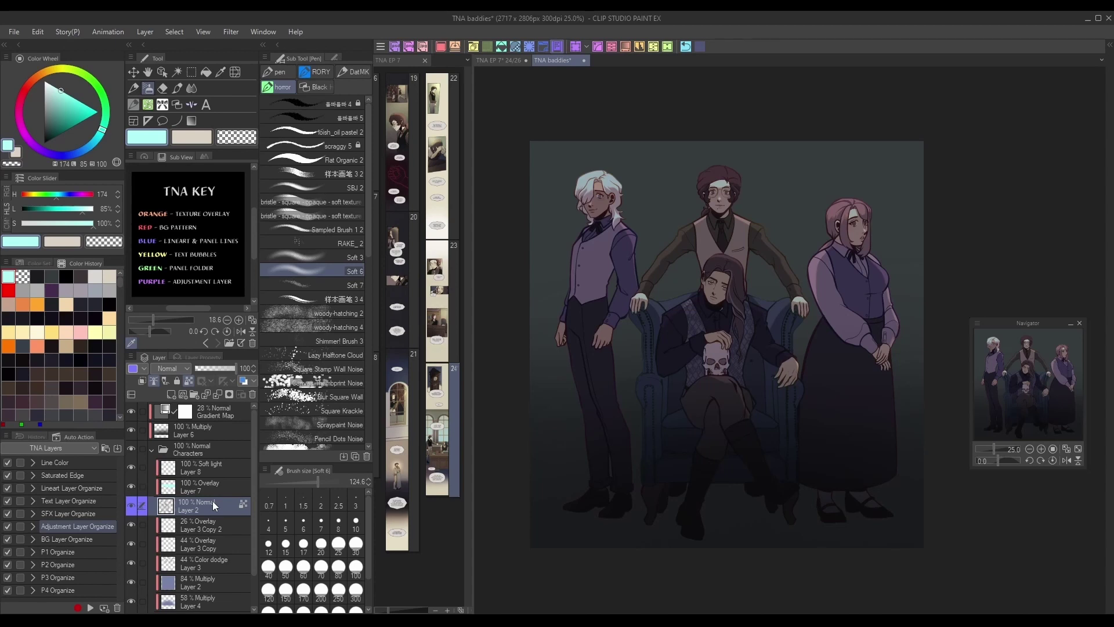
left_click_drag(254, 221, 255, 220)
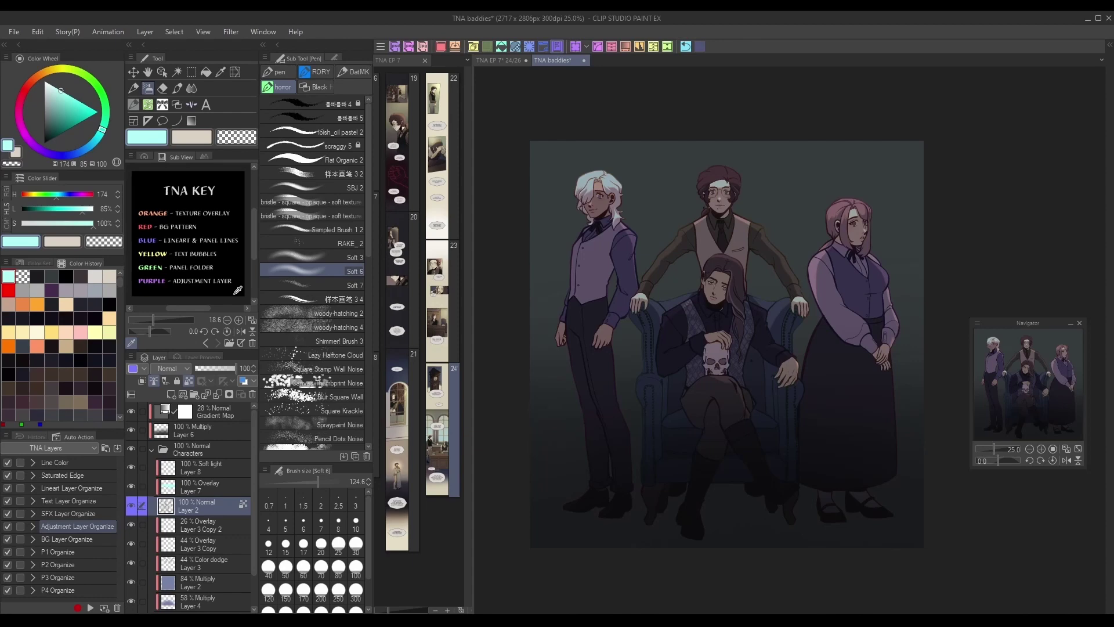
Step: Create a new auto action set with its default name and start recording
left_click(4, 437)
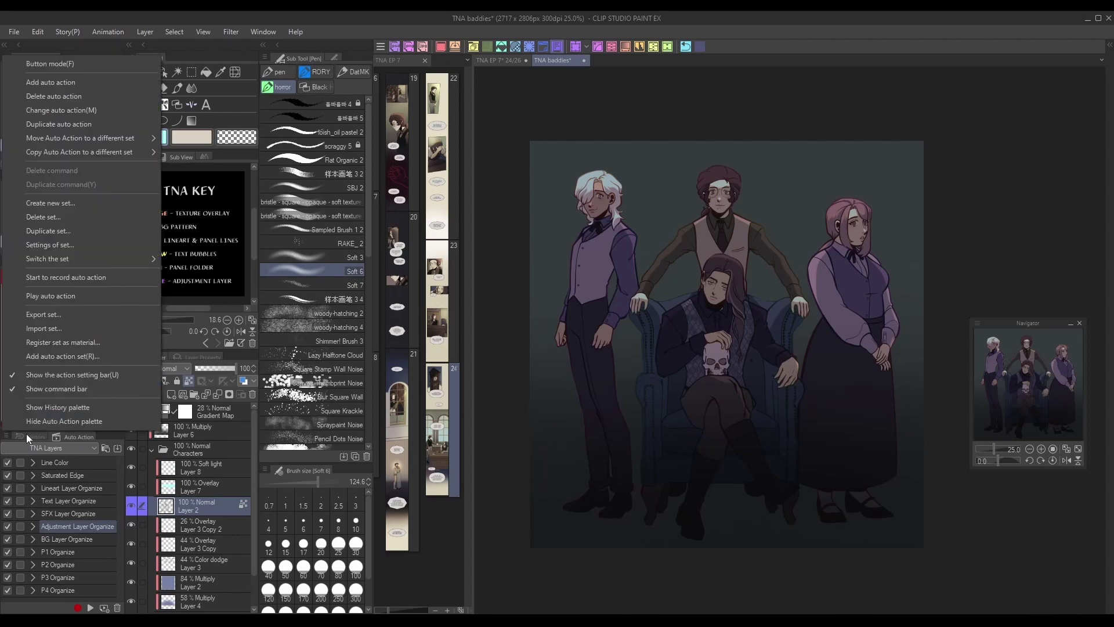
left_click(77, 202)
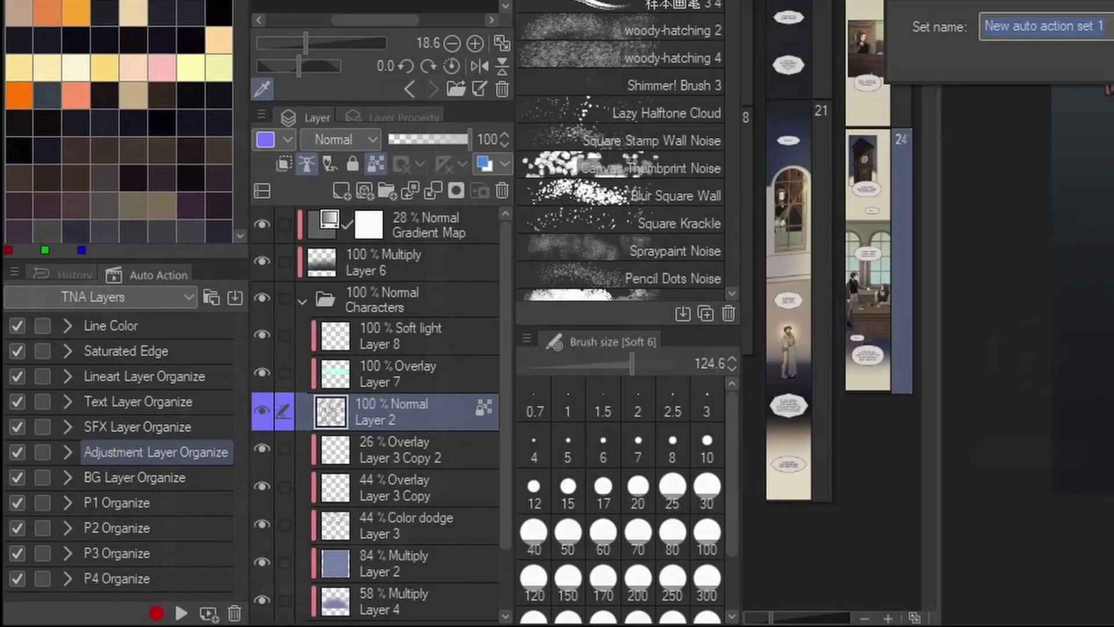
key("Return")
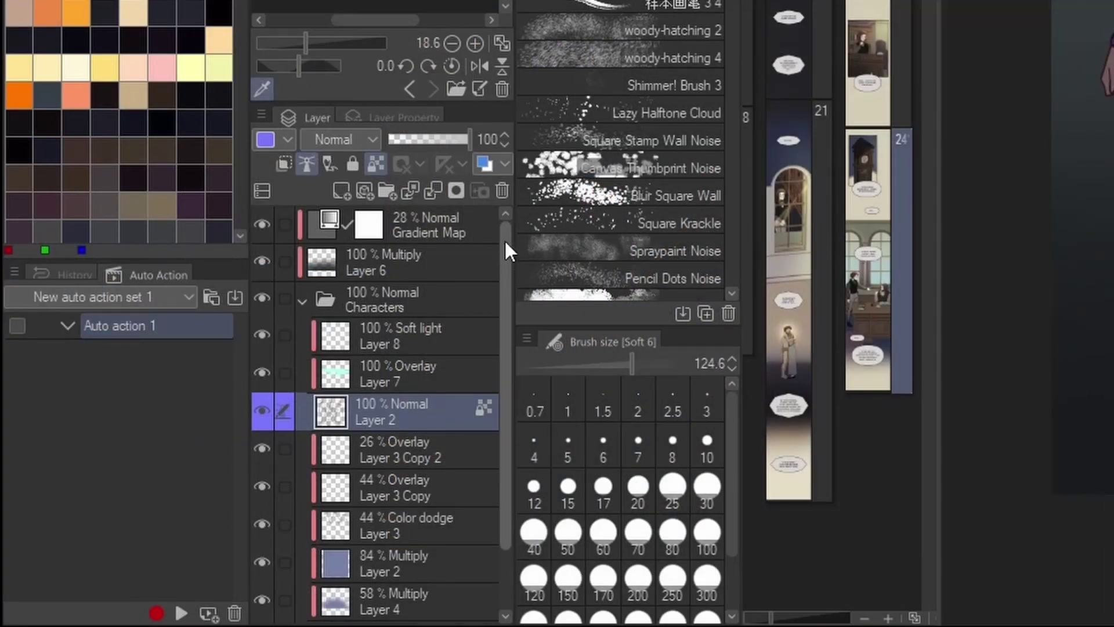
left_click(432, 226)
Step: Record labelling the Gradient Map layer purple and renaming it 'Gradient Map Layer'
left_click(156, 613)
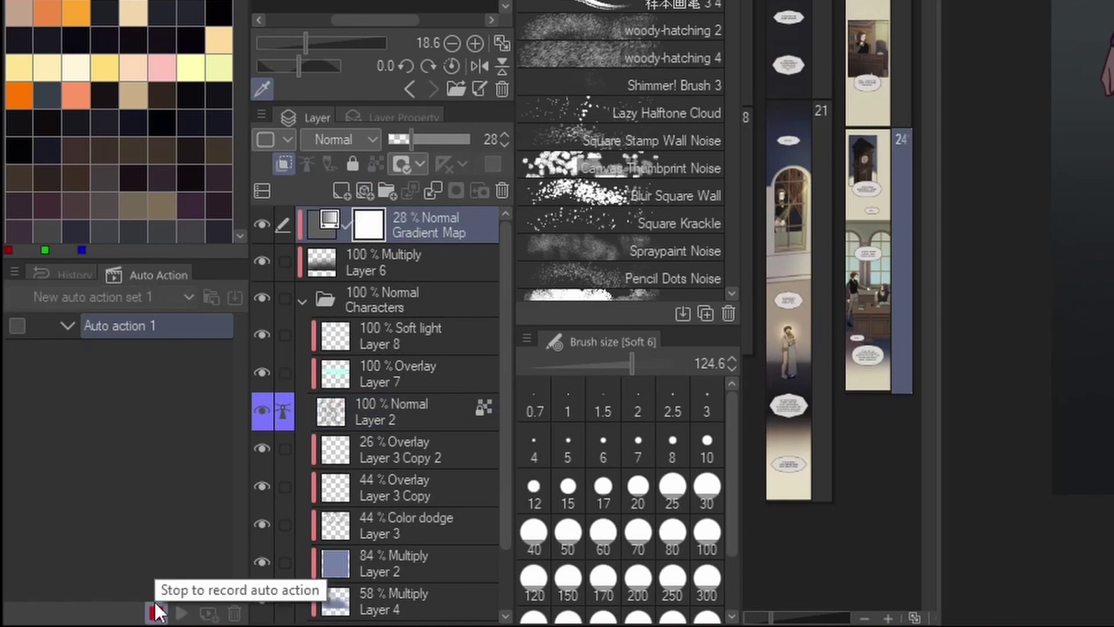
left_click(288, 139)
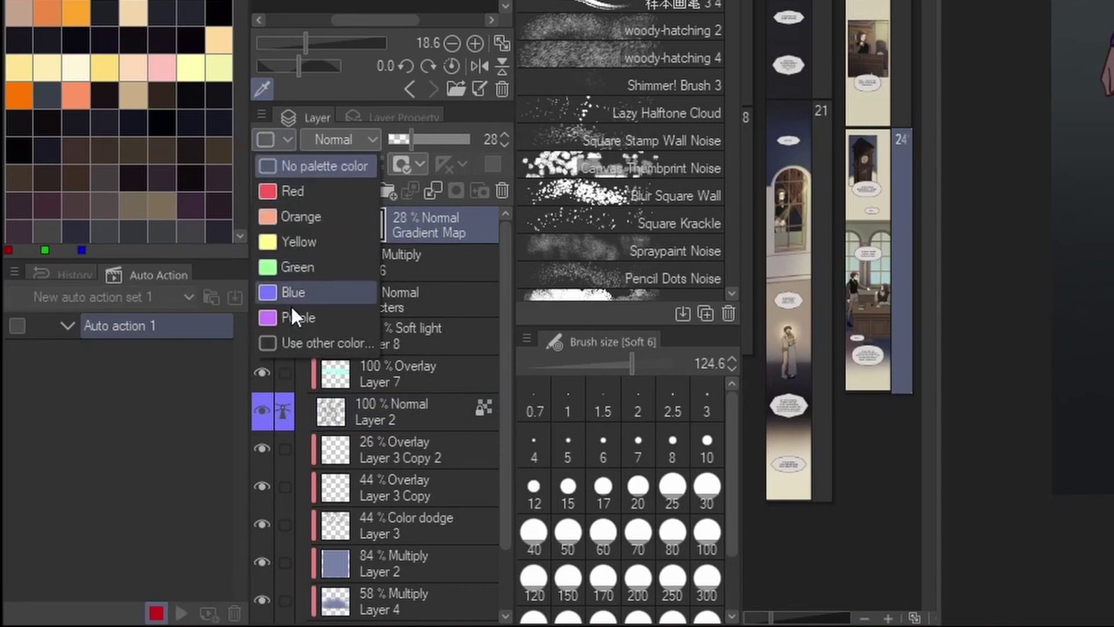
left_click(287, 317)
double_click(425, 232)
type("Grad")
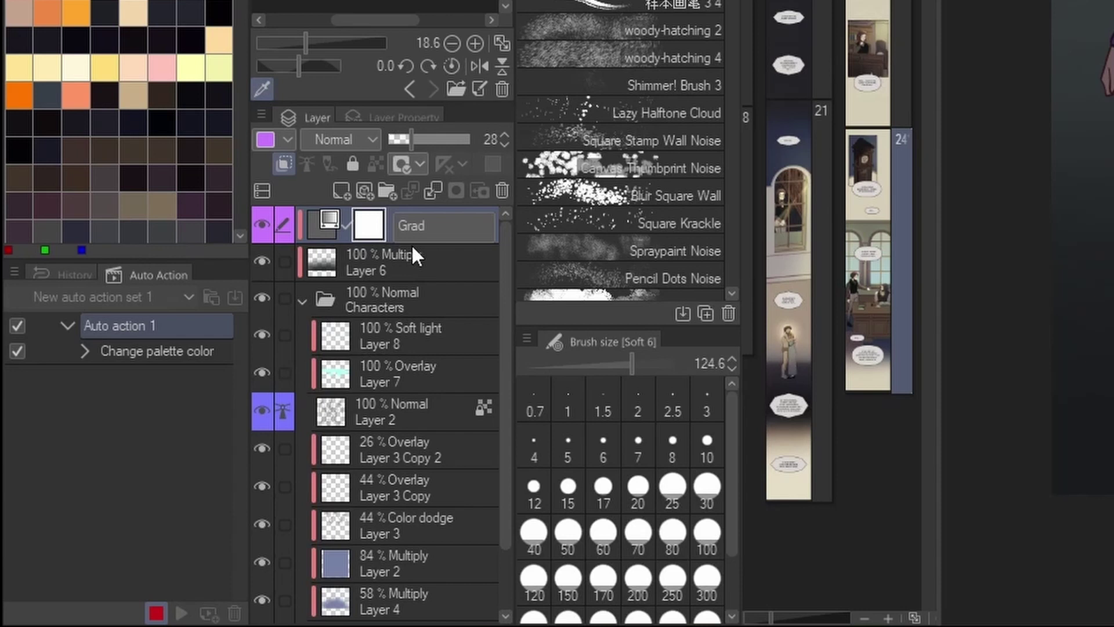
type("ient Map Layer")
key("Return")
left_click(156, 614)
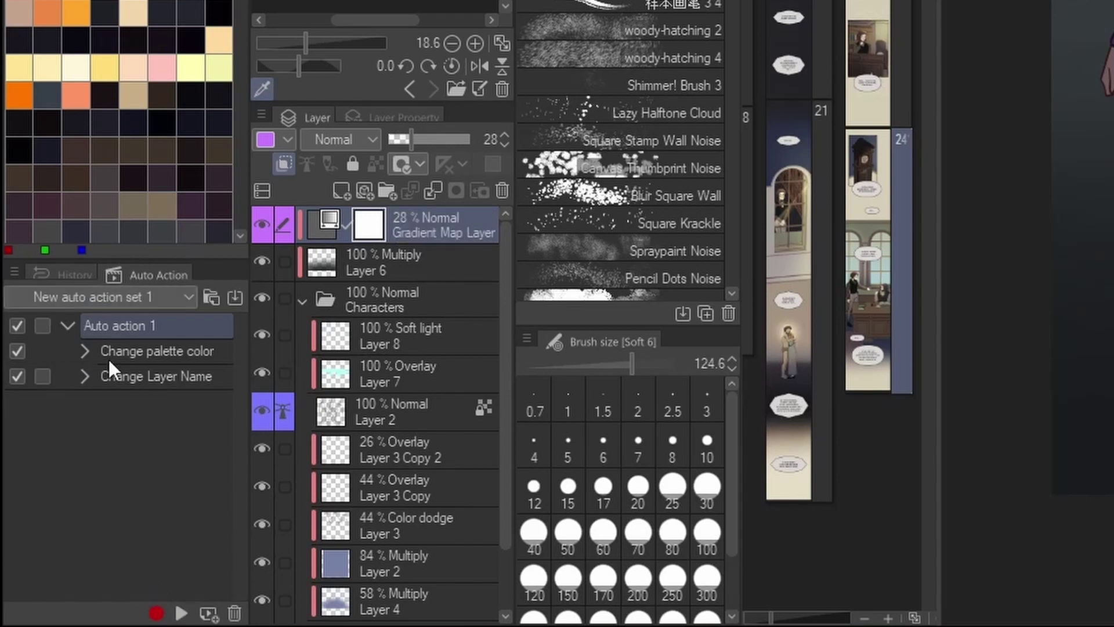
Step: Undo those changes and replay Auto action 1 to reapply them
left_click(67, 325)
key("ctrl+z")
key("ctrl+z")
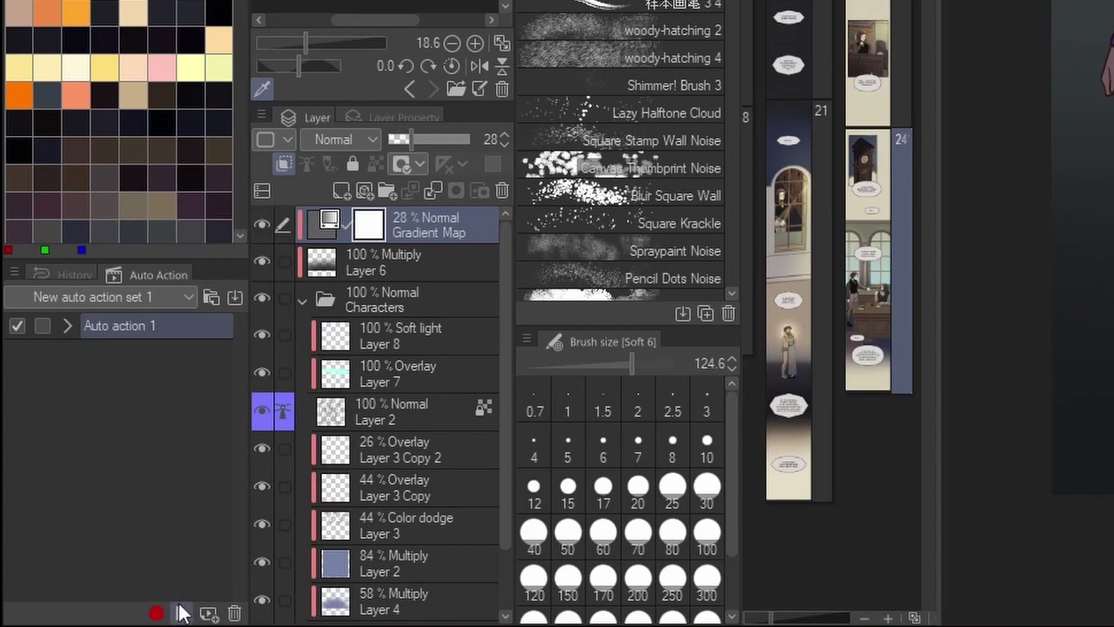
left_click(181, 613)
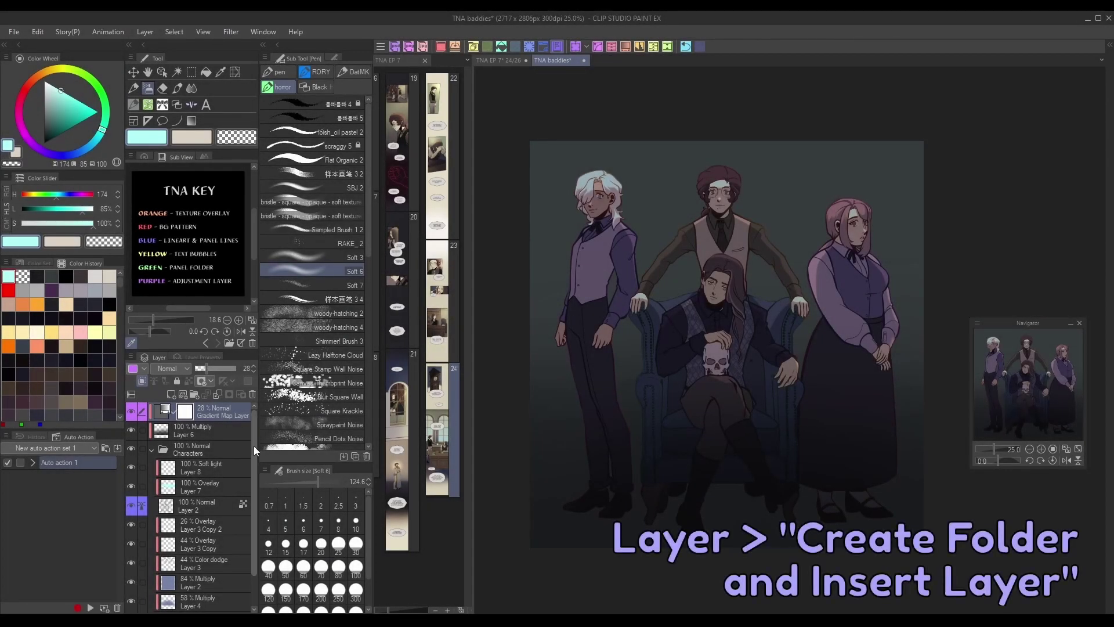
Step: Group Layers 1, 2 and 4 into a new Folder 1 and collapse it
scroll(255, 450, "down", 2)
left_click(218, 580)
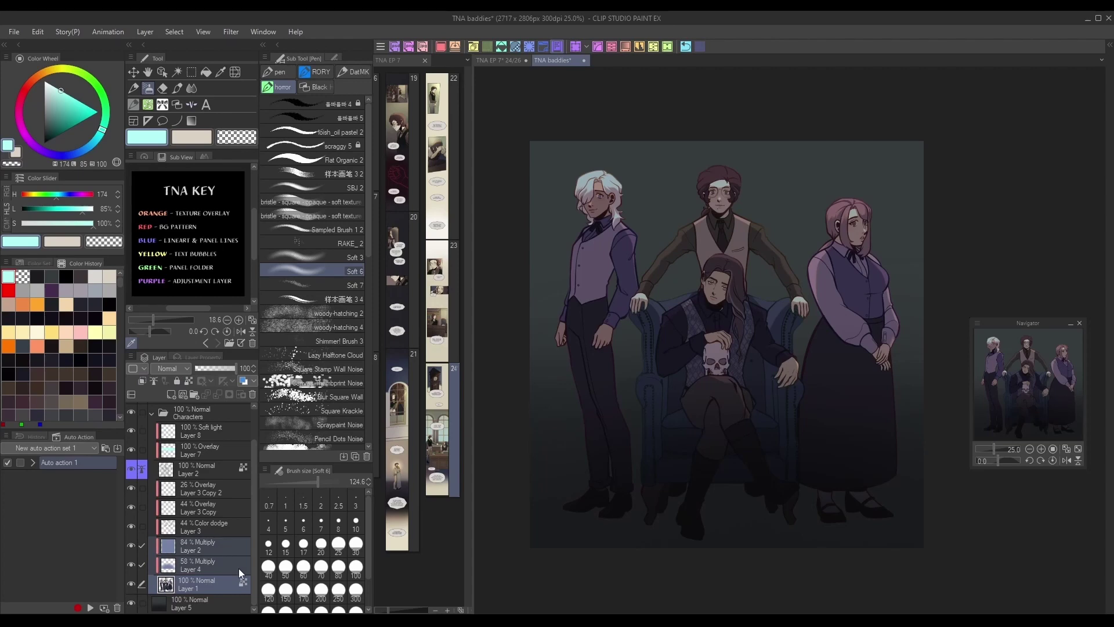
left_click(145, 31)
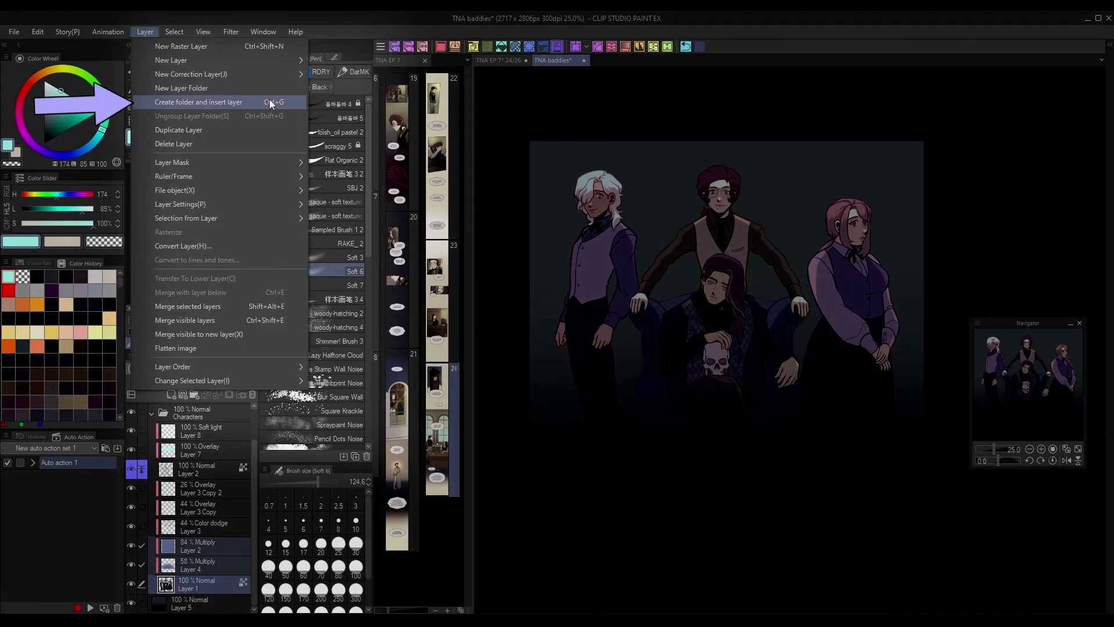
left_click(198, 102)
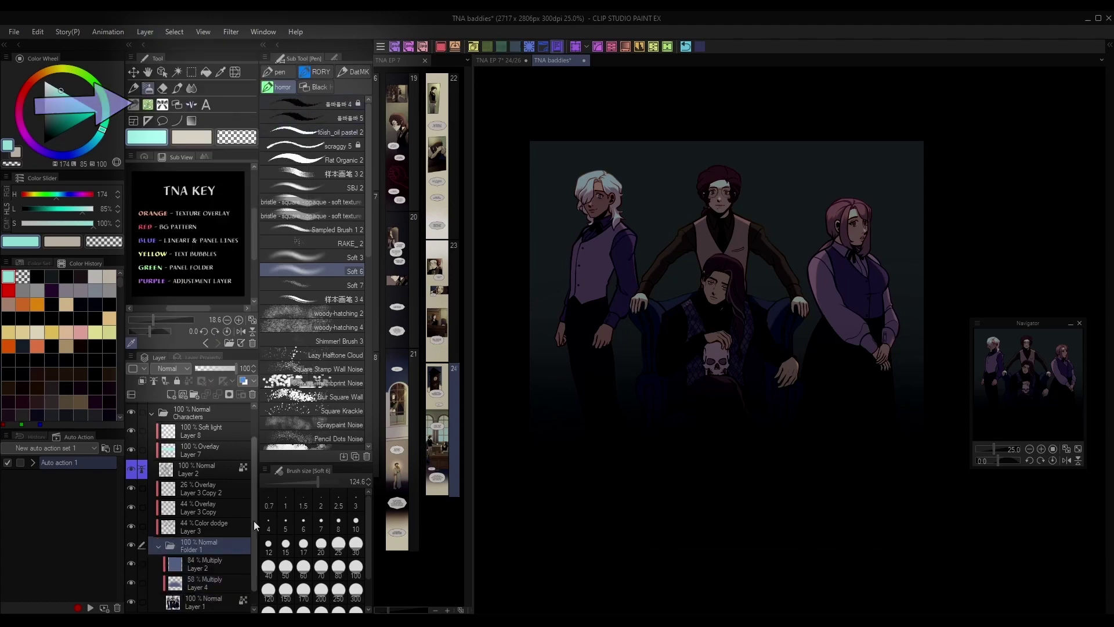
scroll(255, 531, "up", 2)
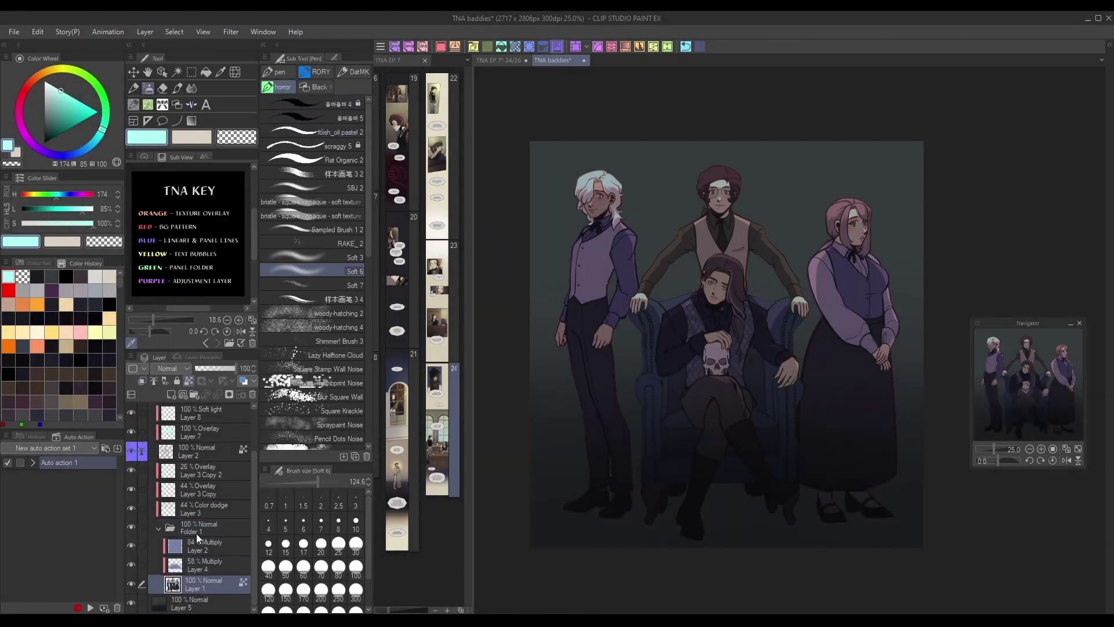
left_click(159, 582)
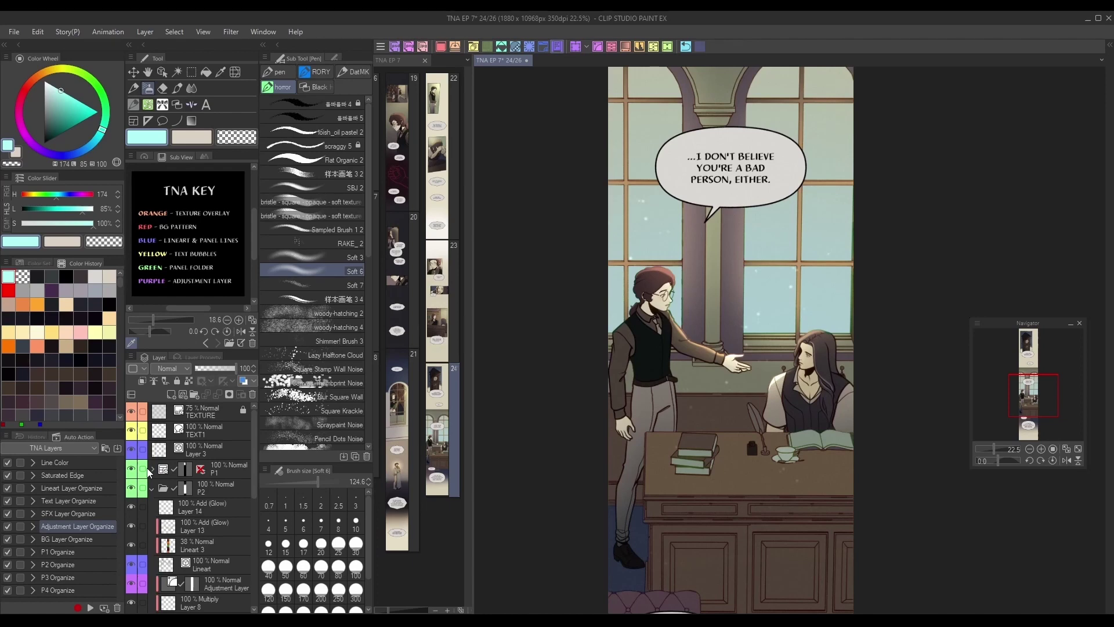
Step: Create a Webtoon project named Comic, 1880 × 24000 px at 350 dpi, with 3 pages
left_click(13, 32)
left_click(26, 48)
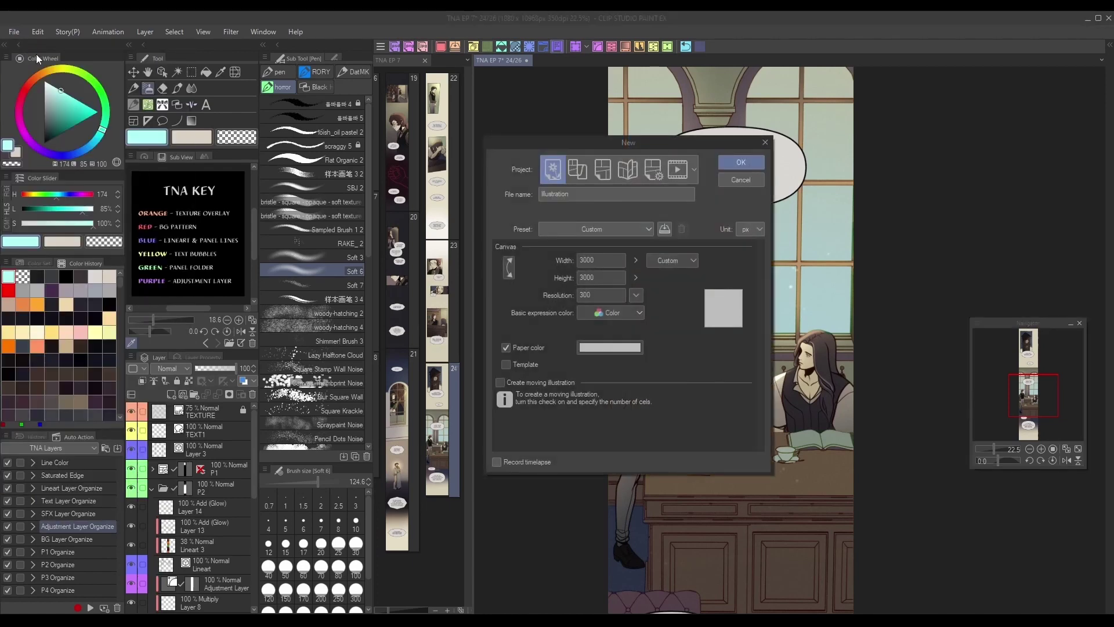
left_click(577, 169)
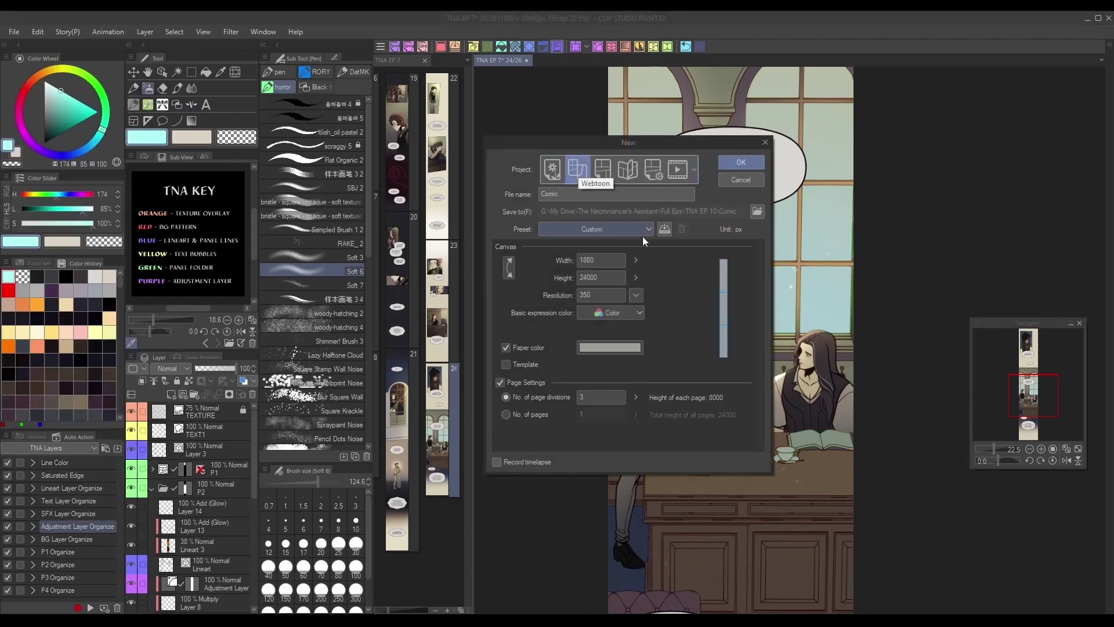
left_click(751, 165)
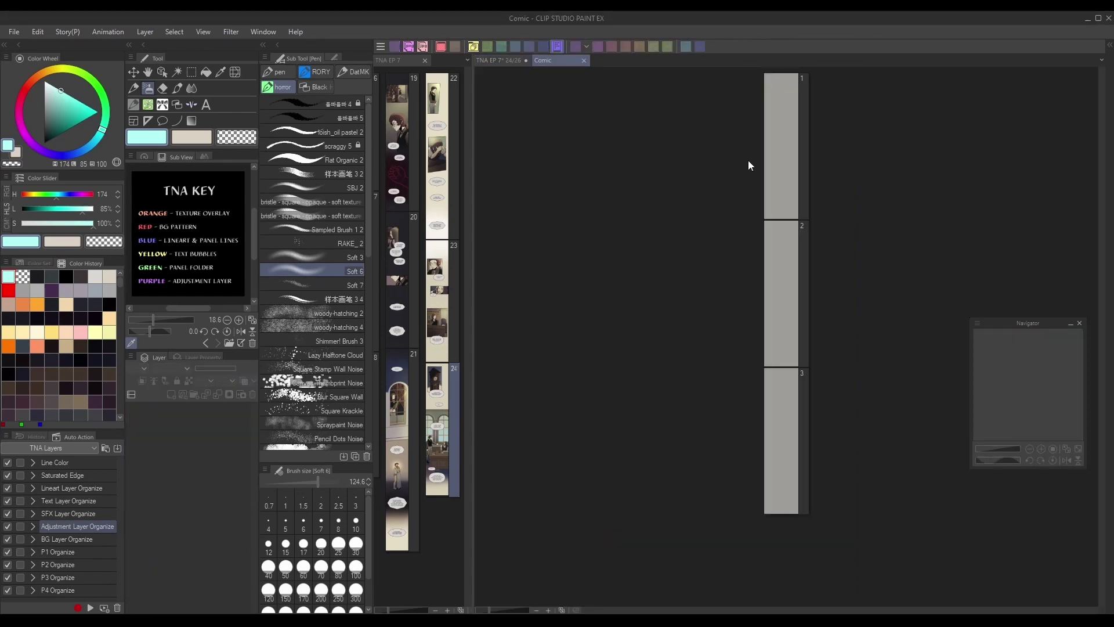
Step: Open page 1 of Comic, rename its layer BACKGROUND, and give it a red label
double_click(791, 169)
left_click_drag(1037, 421, 1041, 369)
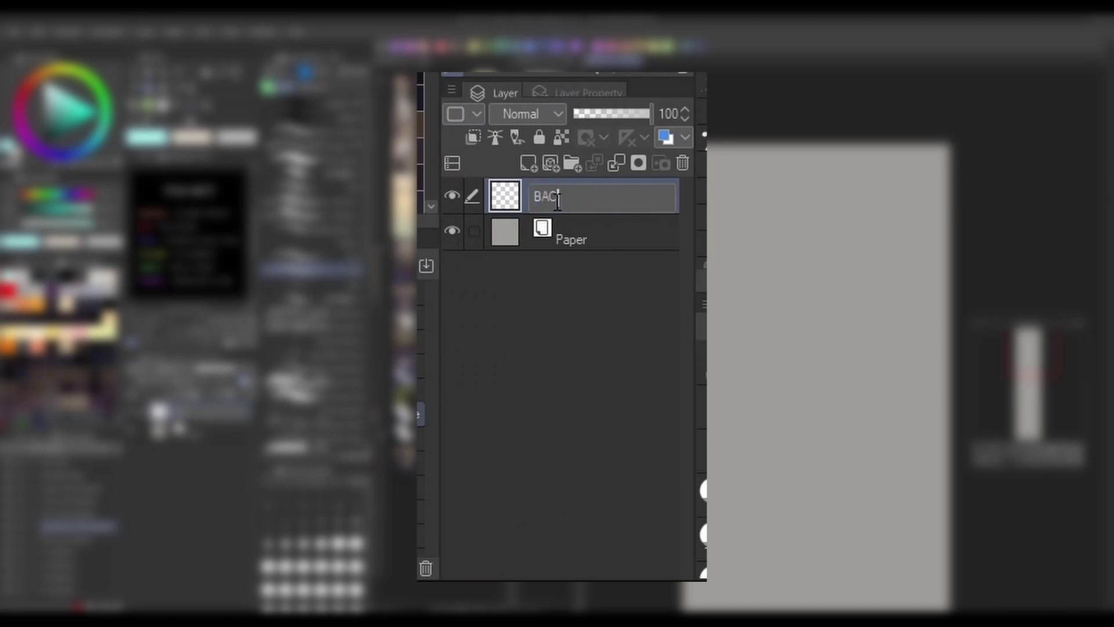
type("D")
key("Return")
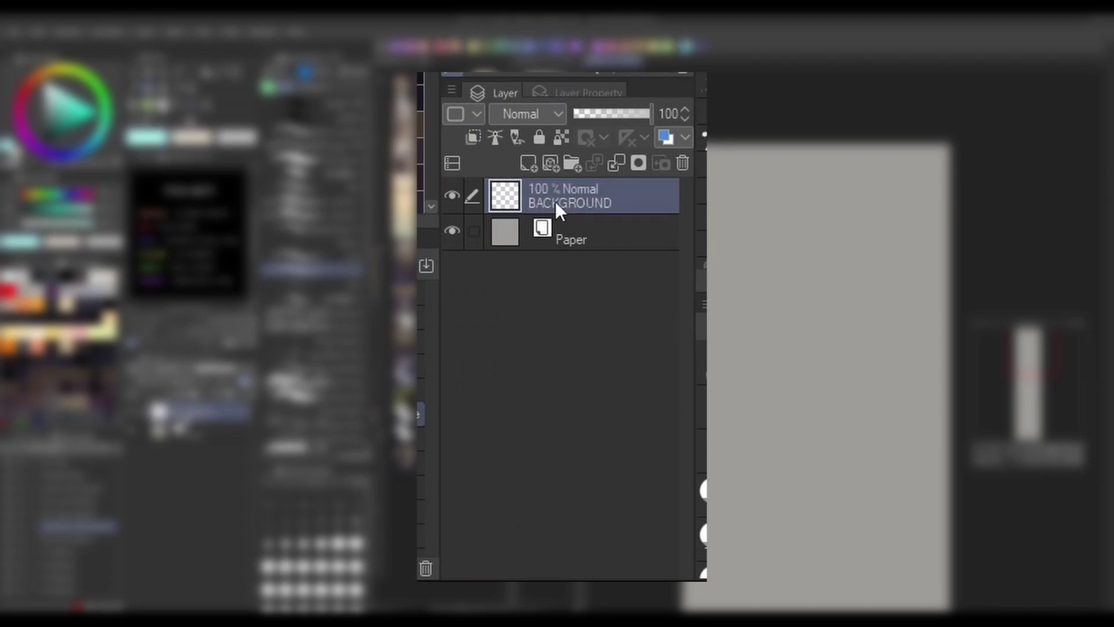
left_click(476, 114)
left_click(503, 150)
Step: Add layers named Colors and Lineart, and give Lineart a blue label
left_click(528, 163)
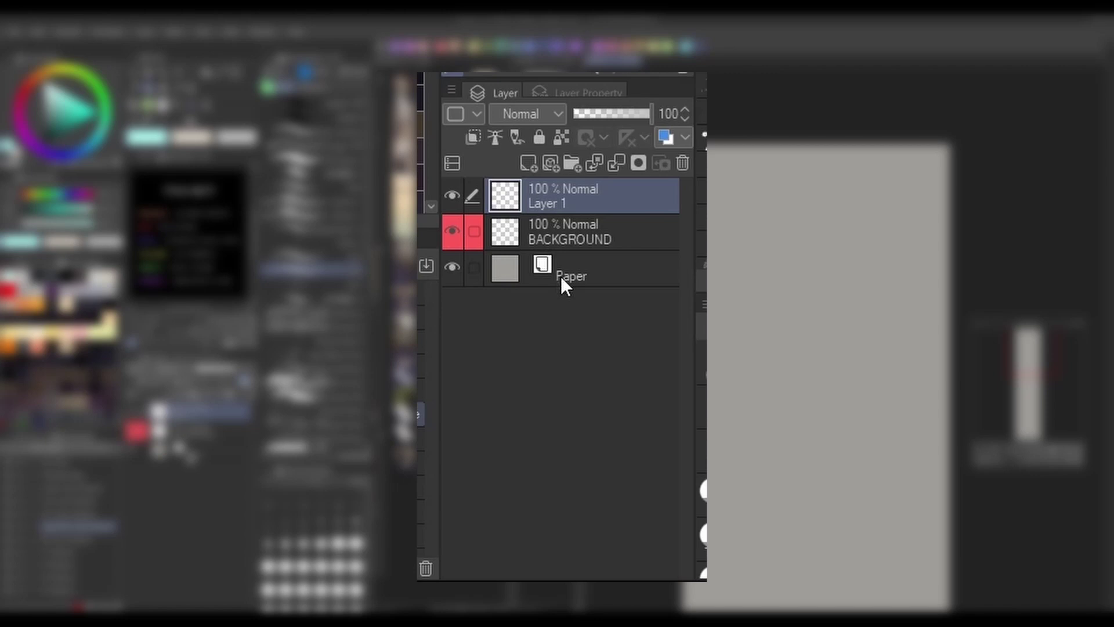
double_click(555, 195)
type("Colors")
key("Return")
key("ctrl+shift+n")
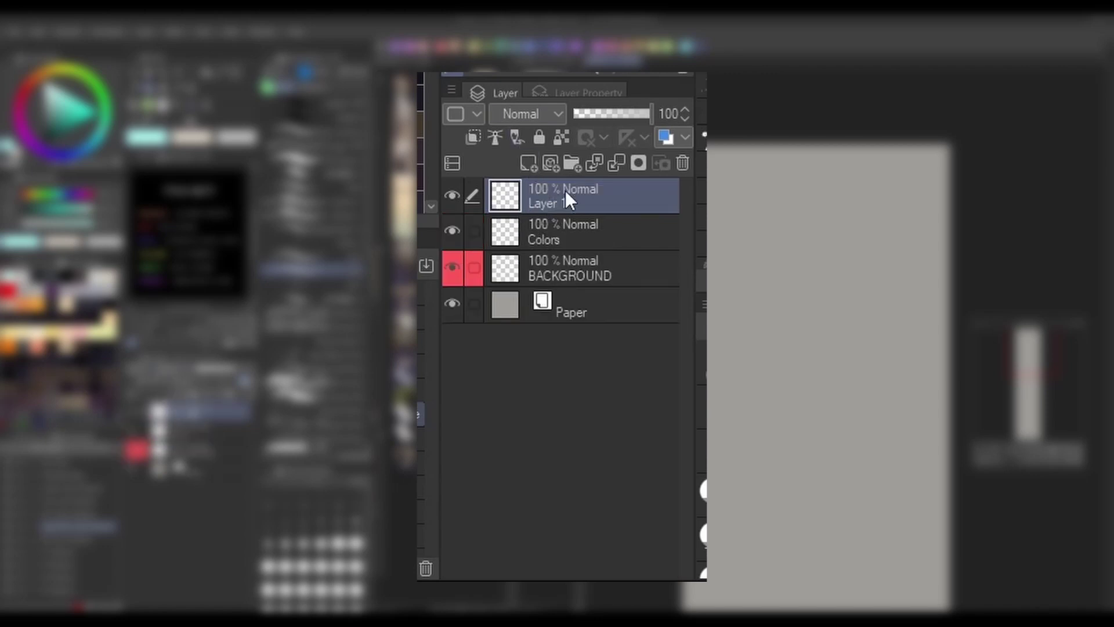
double_click(556, 203)
type("Linear")
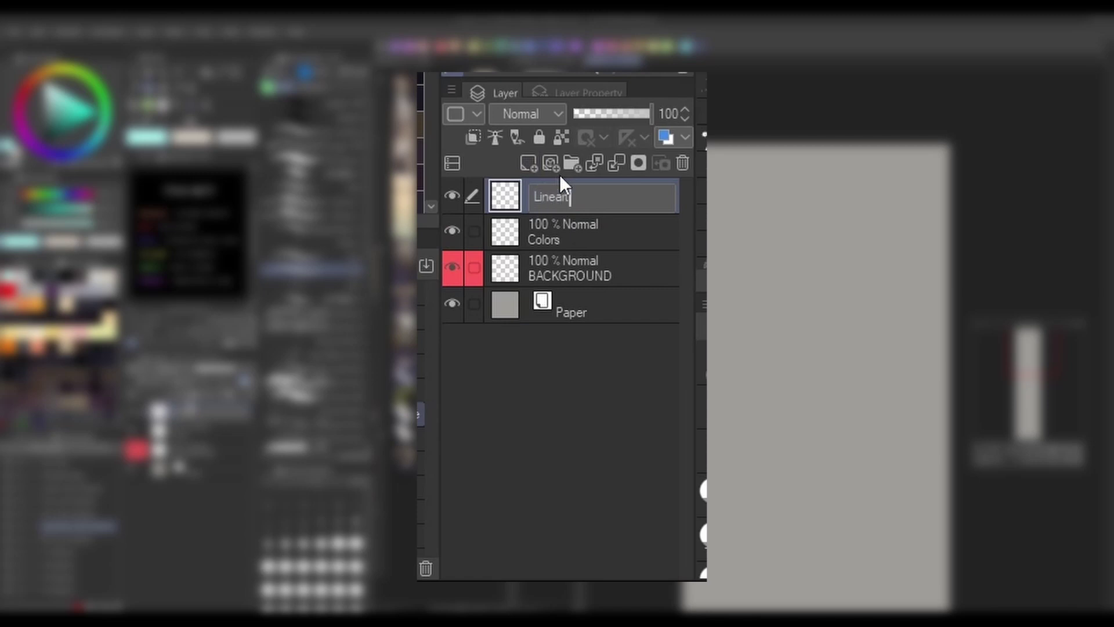
type("t")
key("Return")
left_click(476, 113)
left_click(488, 254)
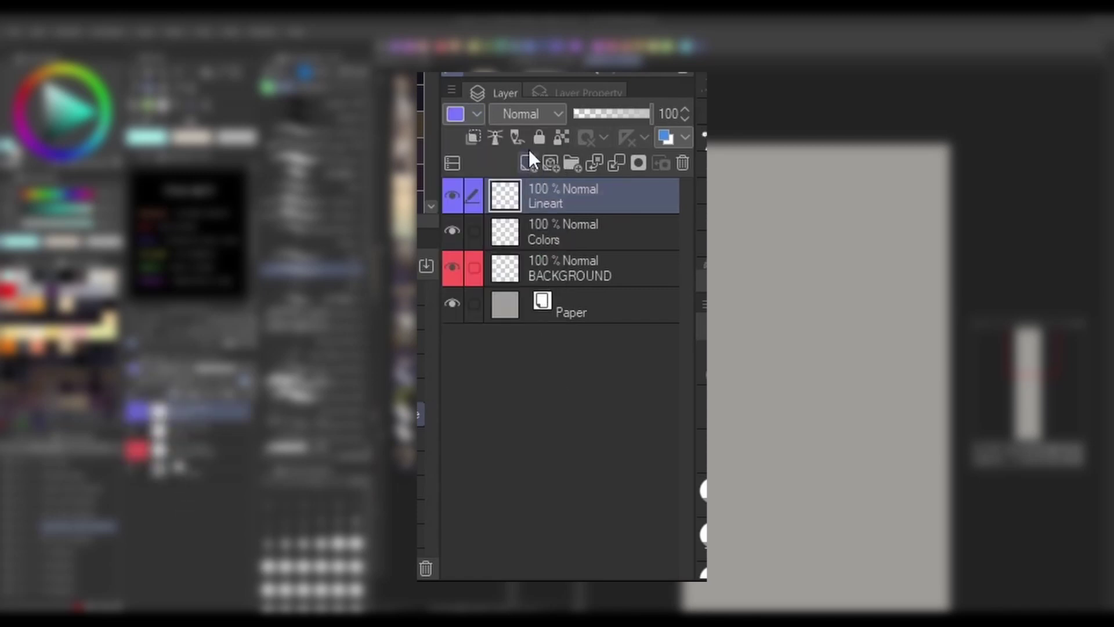
Step: Add a Sketch layer, move it below Lineart, and give it a blue label
left_click(528, 154)
double_click(556, 185)
type("Sk")
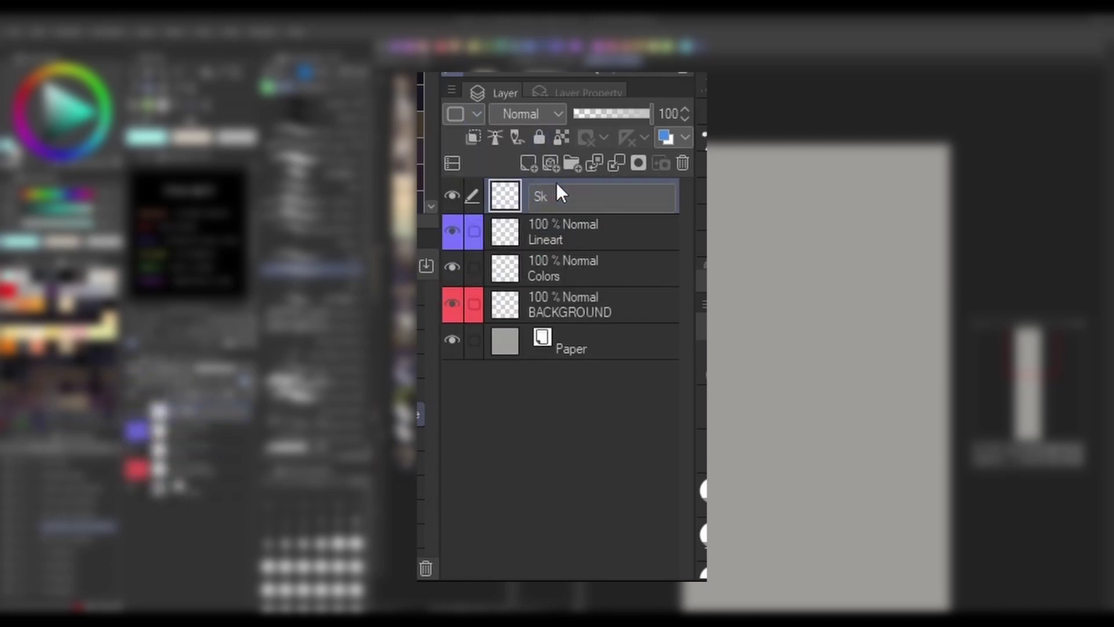
type("etch")
key("Return")
left_click_drag(661, 194, 638, 251)
left_click(476, 114)
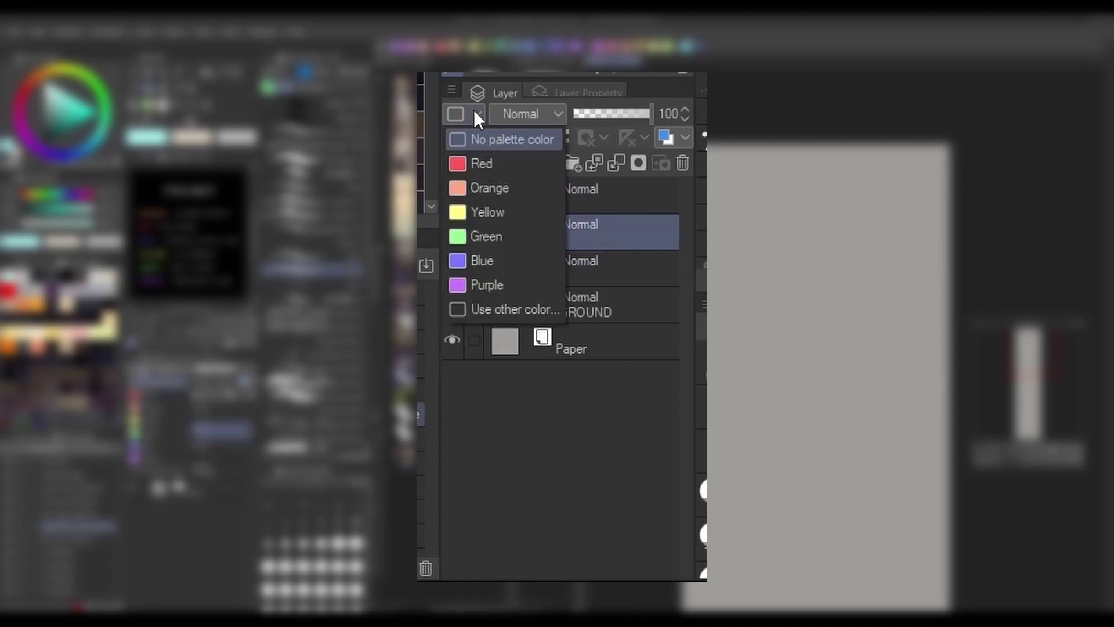
left_click(475, 111)
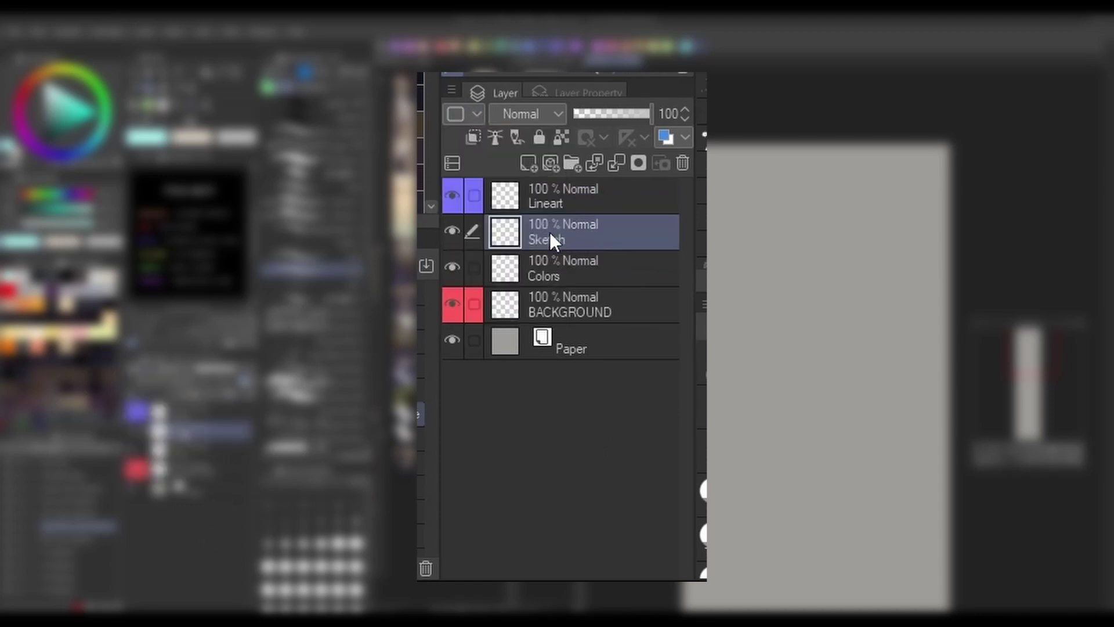
left_click(476, 114)
left_click(490, 262)
left_click(647, 200)
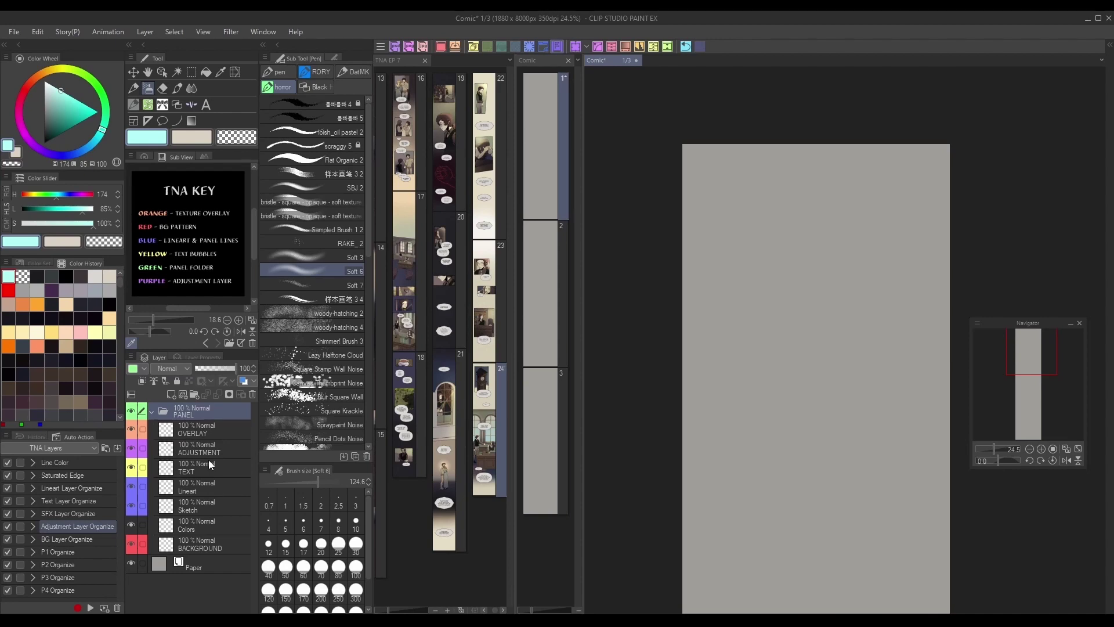
Step: Register the PANEL folder as the Comic Layer Template layer template material
left_click(38, 32)
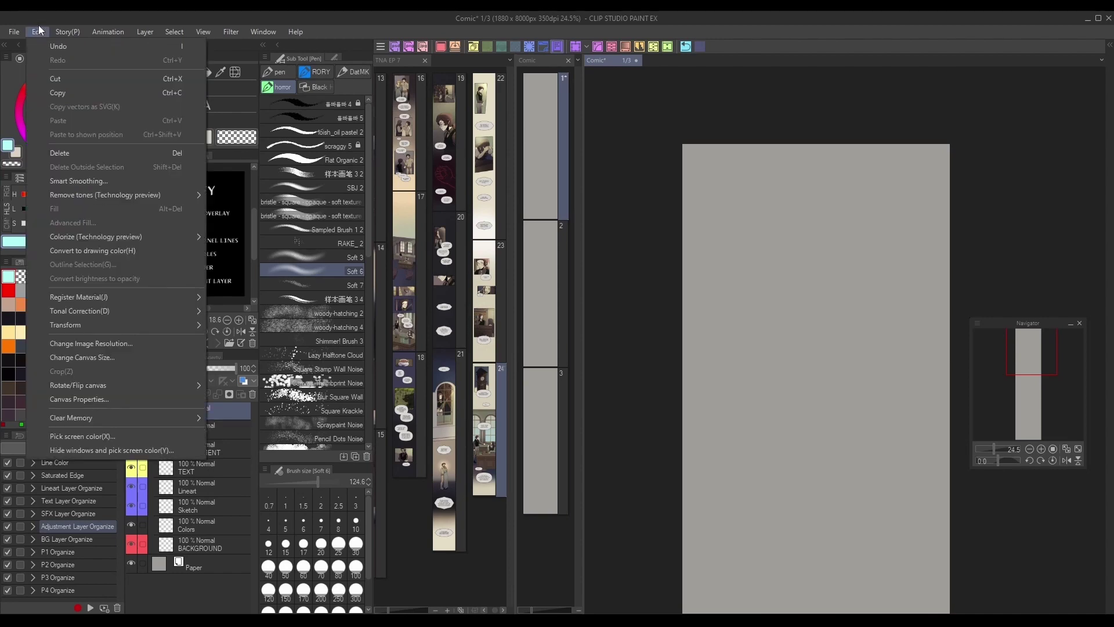
mouse_move(174, 297)
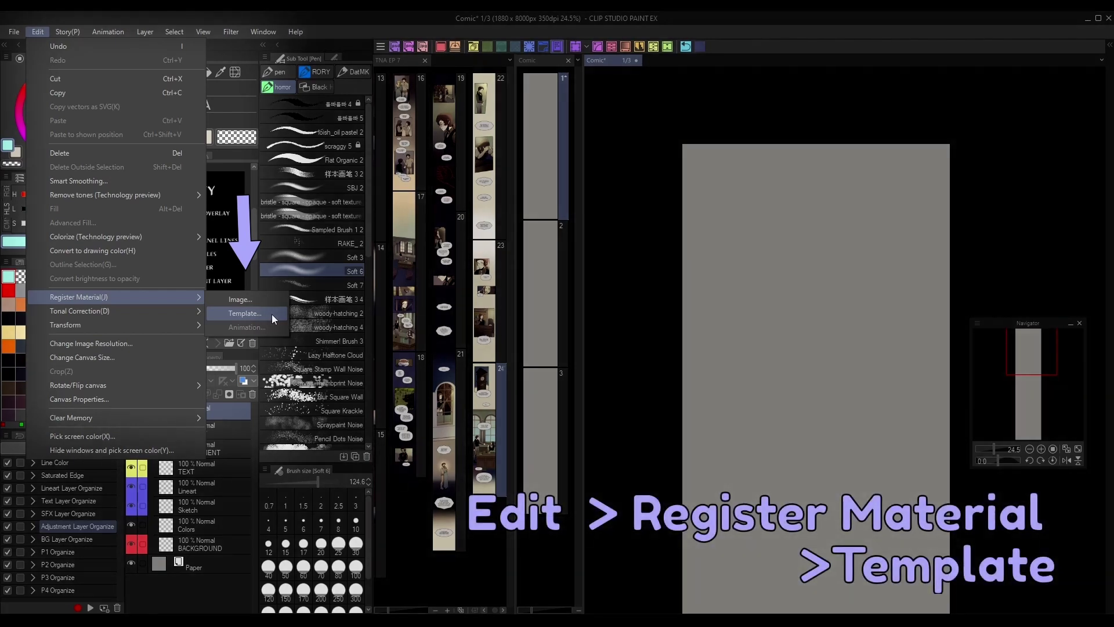
left_click(272, 315)
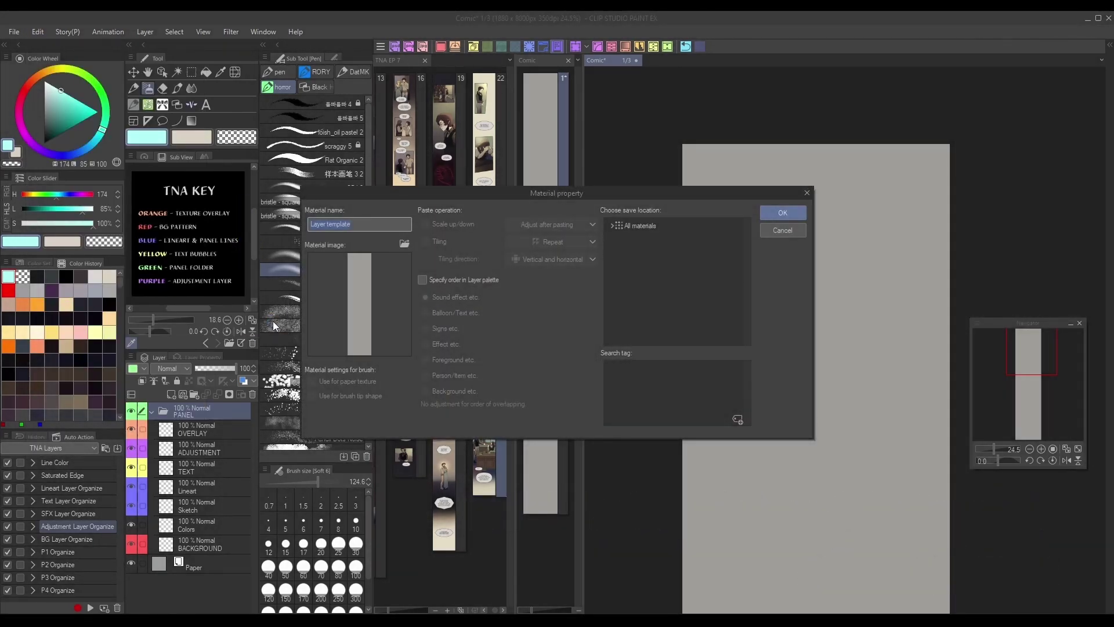
key("Return")
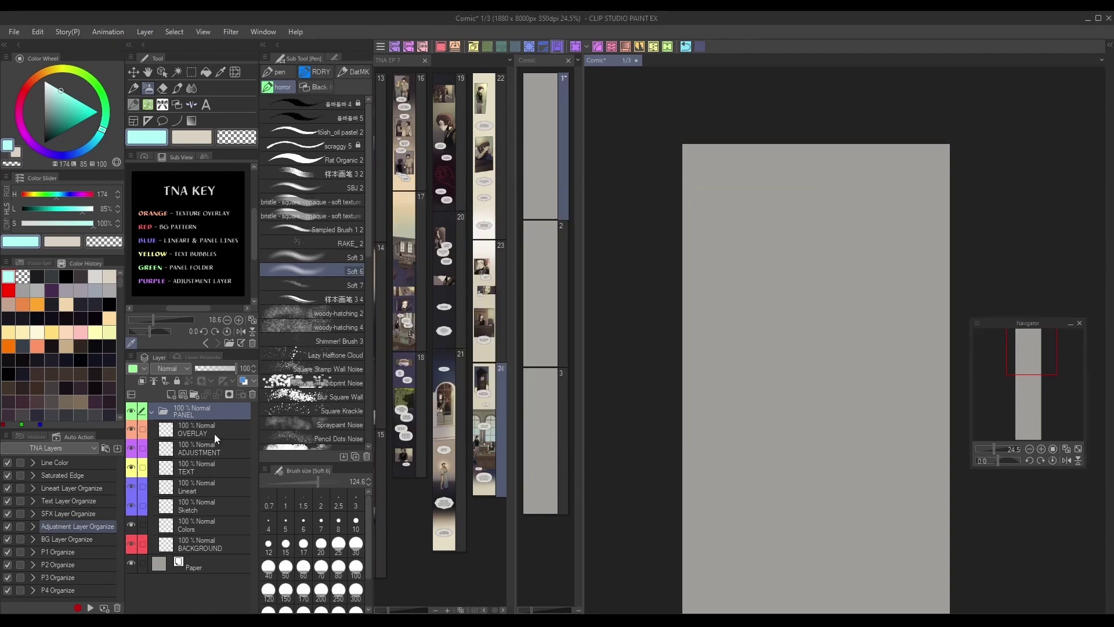
Step: Place two copies of the Comic Layer Template onto the canvas from the Material palette
left_click(152, 410)
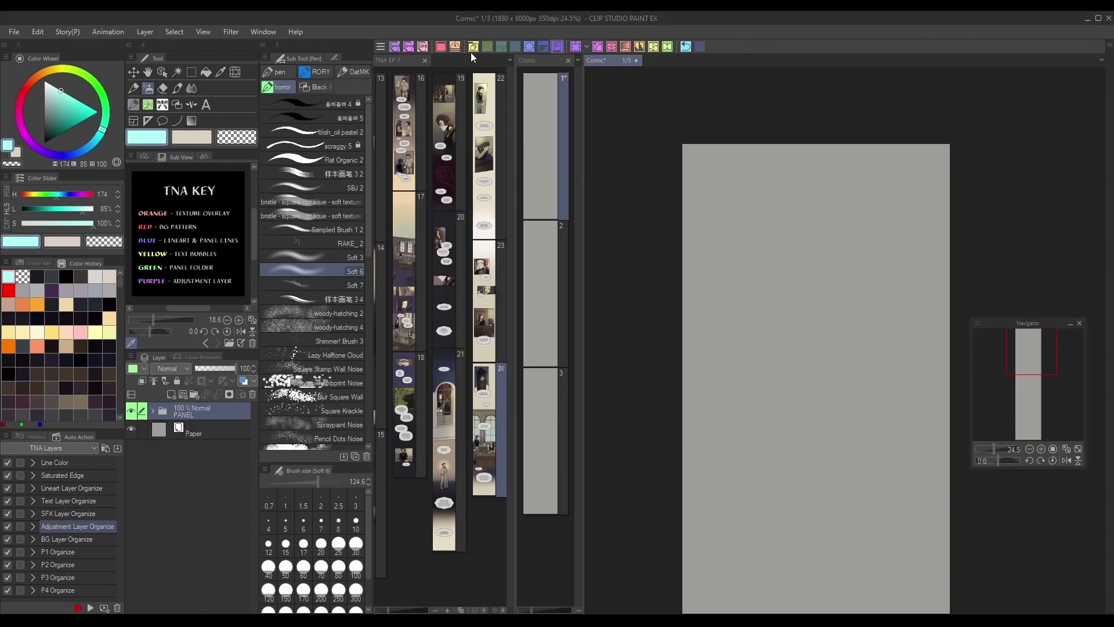
left_click(1109, 45)
left_click_drag(718, 200, 529, 306)
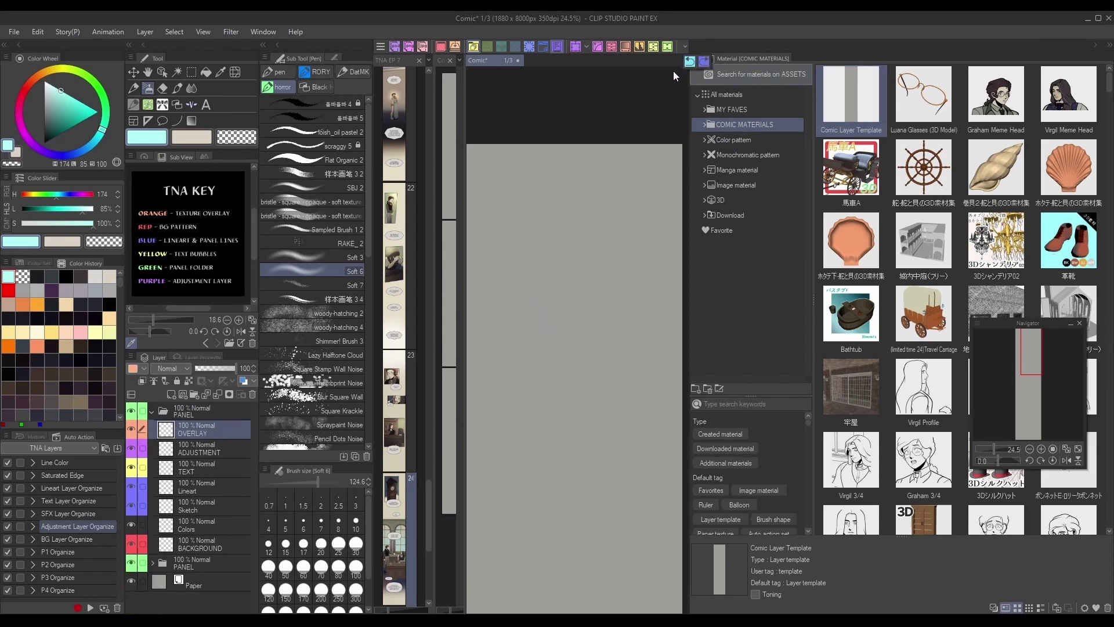
left_click(152, 410)
left_click_drag(851, 96, 536, 321)
left_click(151, 411)
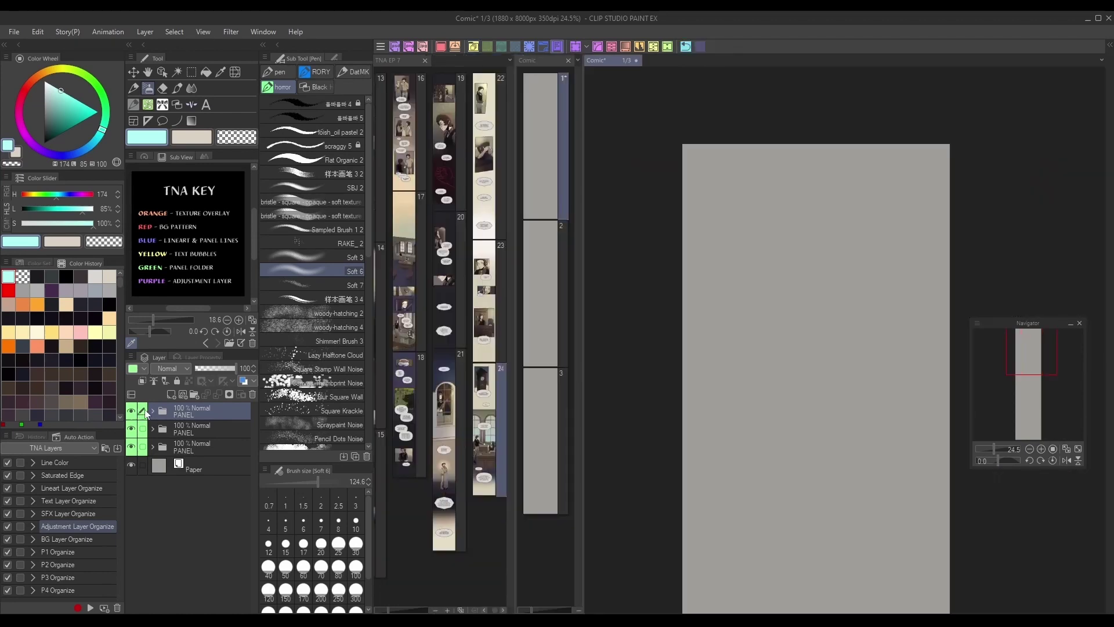
Step: Hide the materials library, then expand and collapse each PANEL folder to check its contents
left_click(152, 410)
left_click(152, 410)
left_click(151, 427)
left_click(153, 428)
left_click(153, 428)
left_click(186, 447)
left_click(154, 445)
left_click(154, 445)
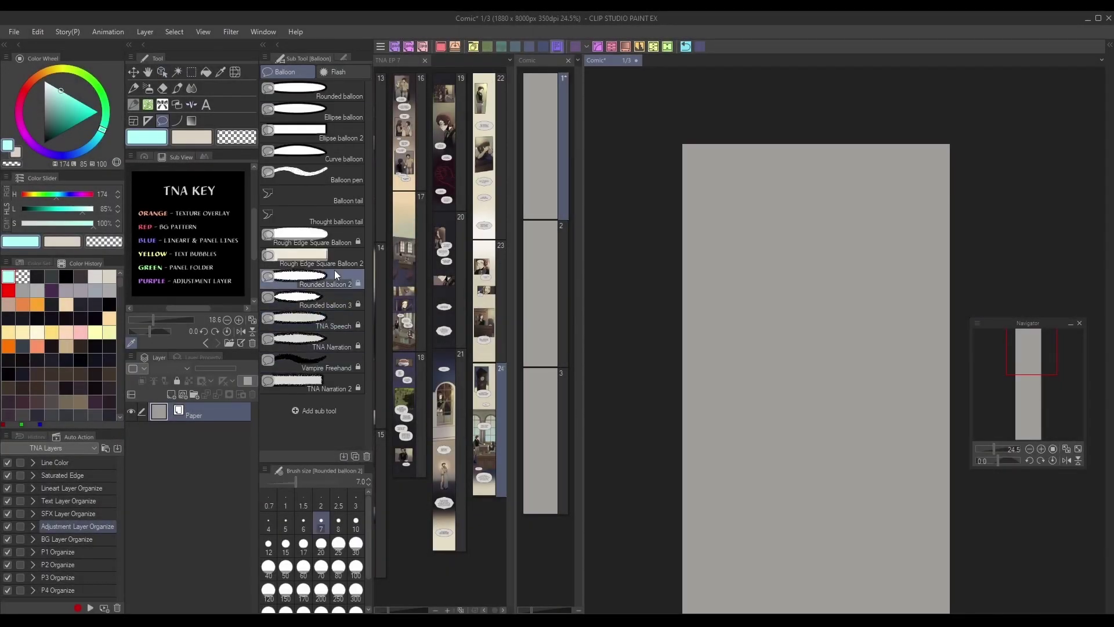
Step: Draw a rounded balloon reading 'THIS IS SAMPLE / TEXT FOR MY / COMIC!' on three lines
left_click_drag(739, 247, 902, 340)
left_click(206, 104)
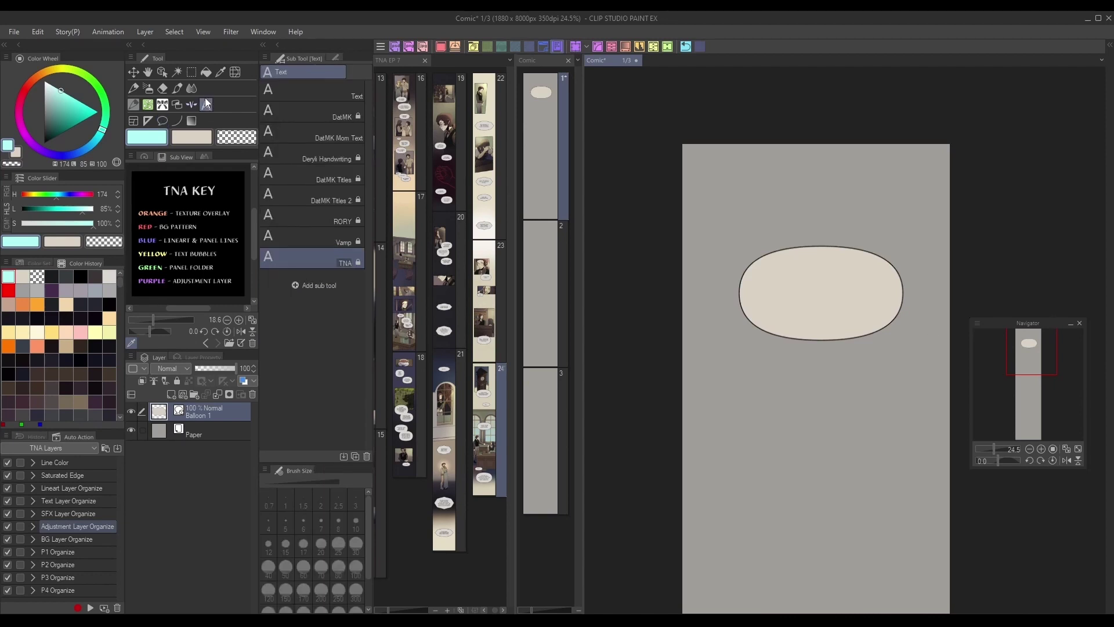
left_click(821, 293)
type("THIS IS SAMPLE")
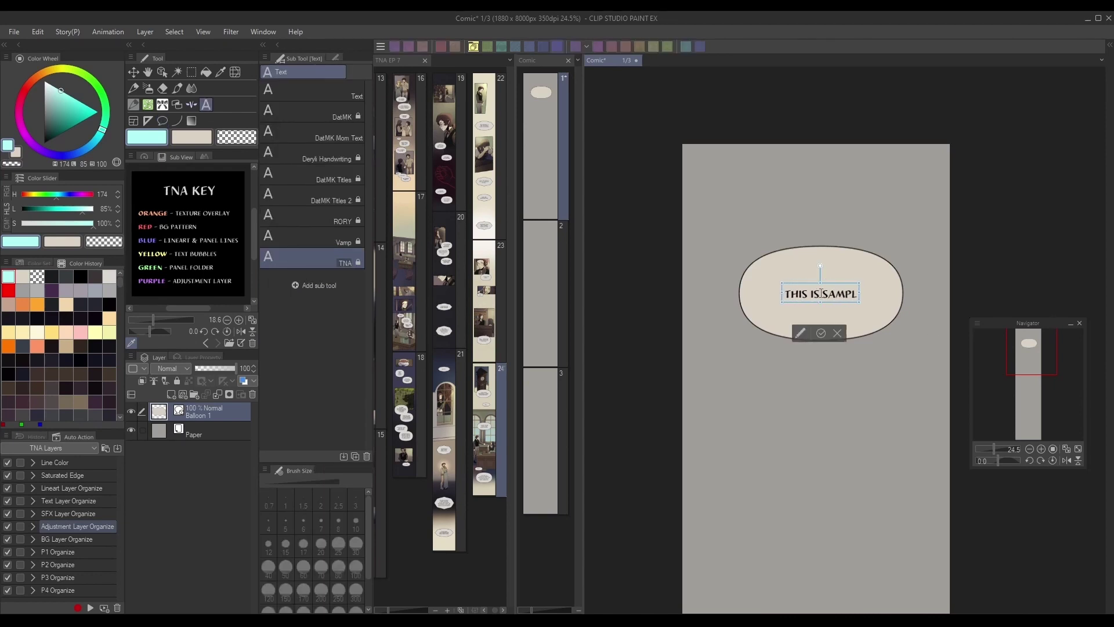
key("Return")
type("TEXT")
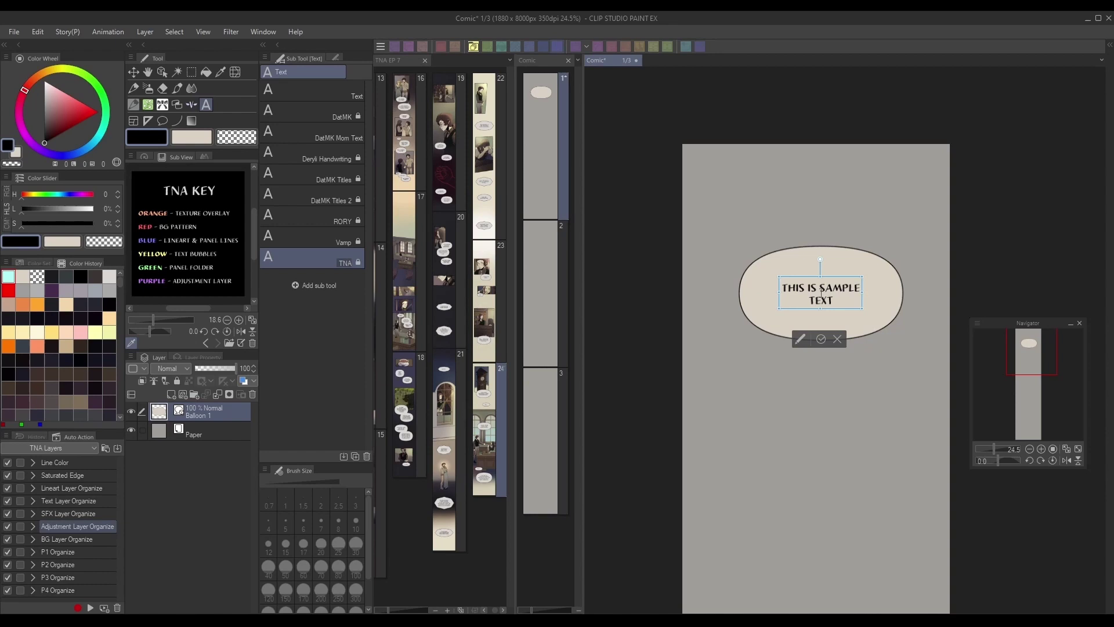
type(" FOR MY")
key("Return")
type("COMIC!")
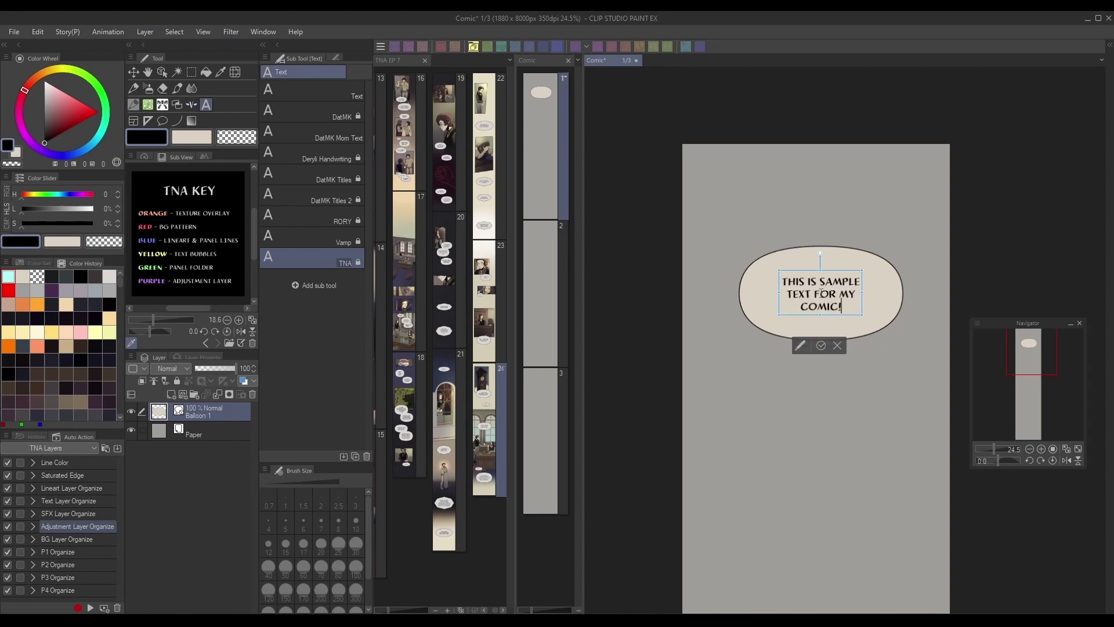
left_click(820, 345)
left_click(162, 71)
Step: Register the balloon as an image material, with Layer palette order set to Balloon/Text
left_click(31, 29)
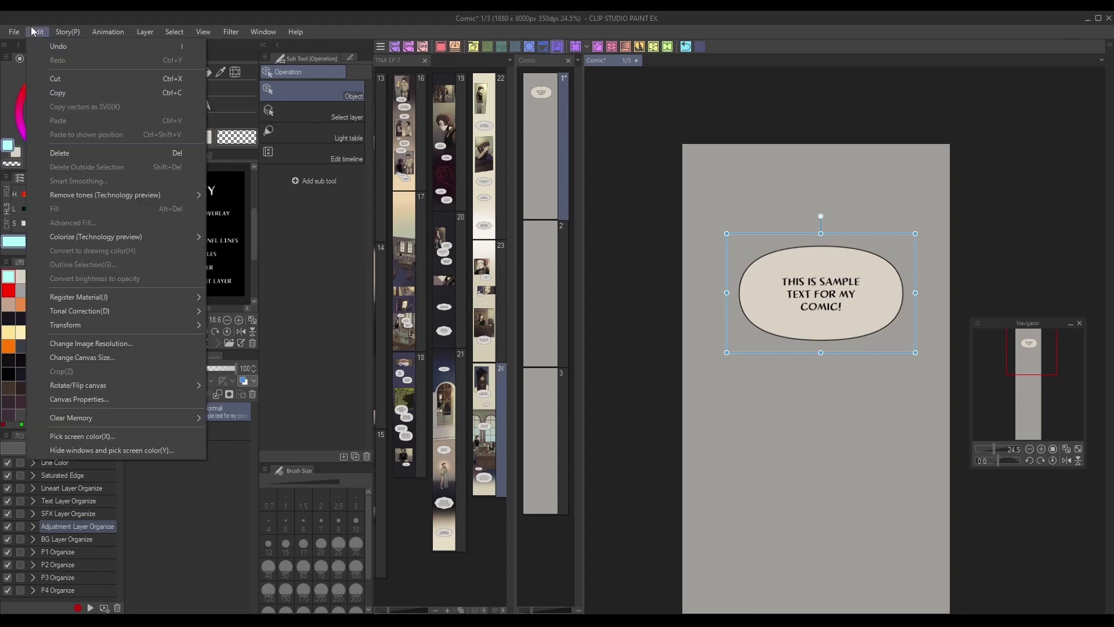
left_click(259, 311)
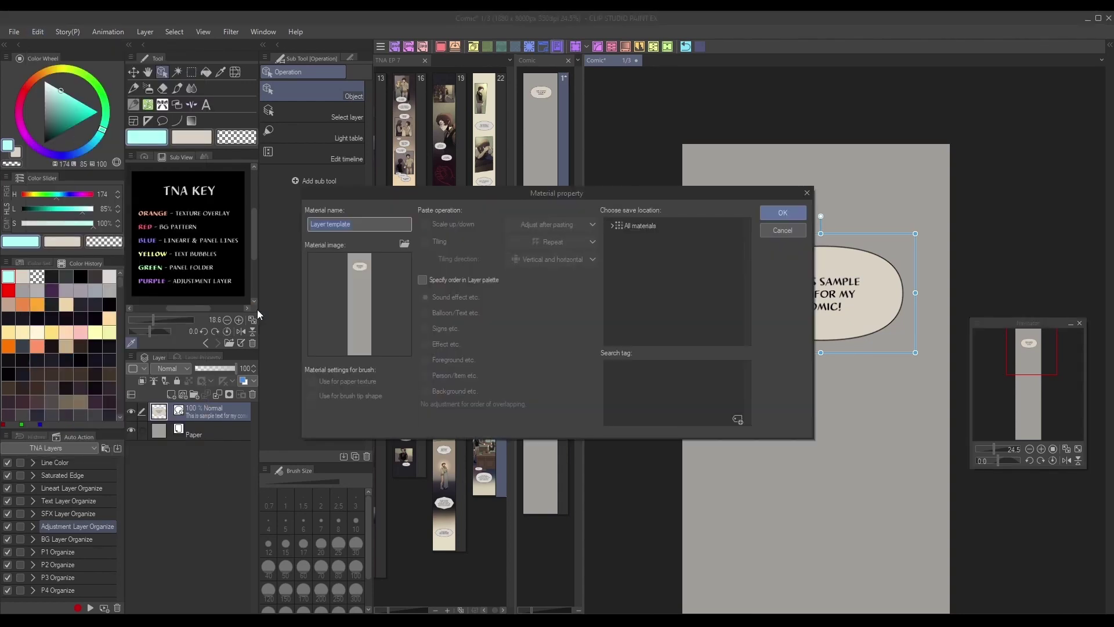
left_click(423, 279)
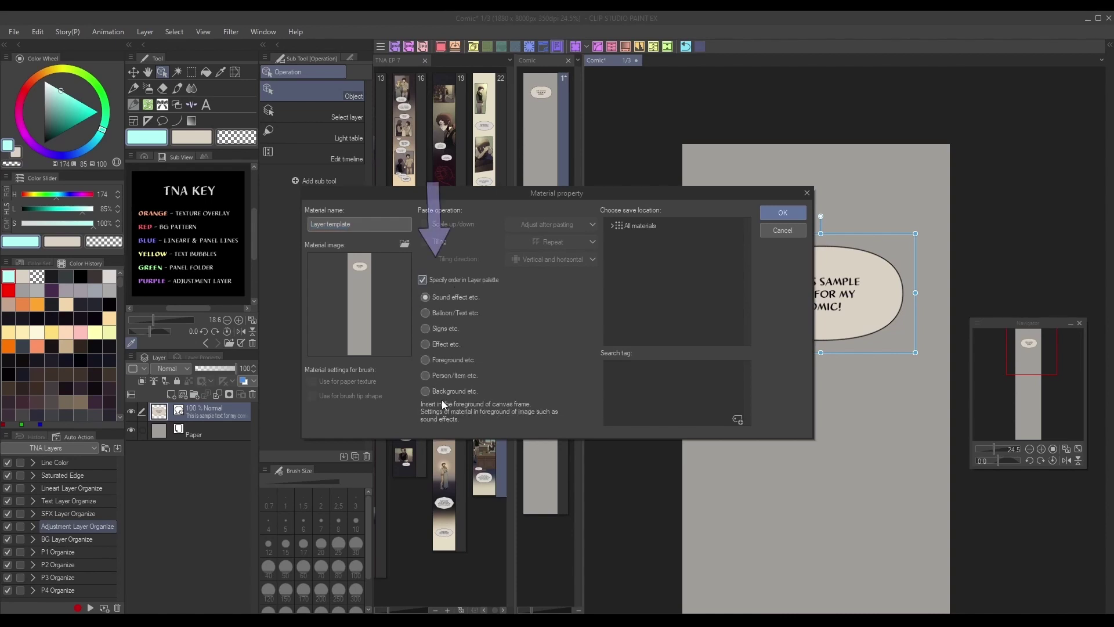
left_click(450, 314)
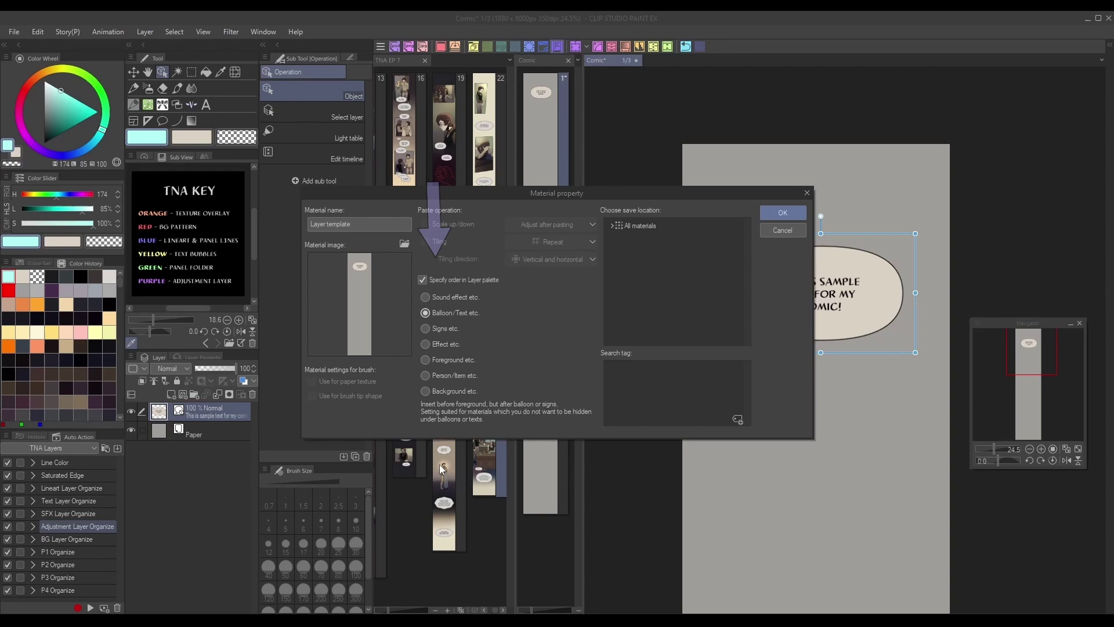
left_click(445, 327)
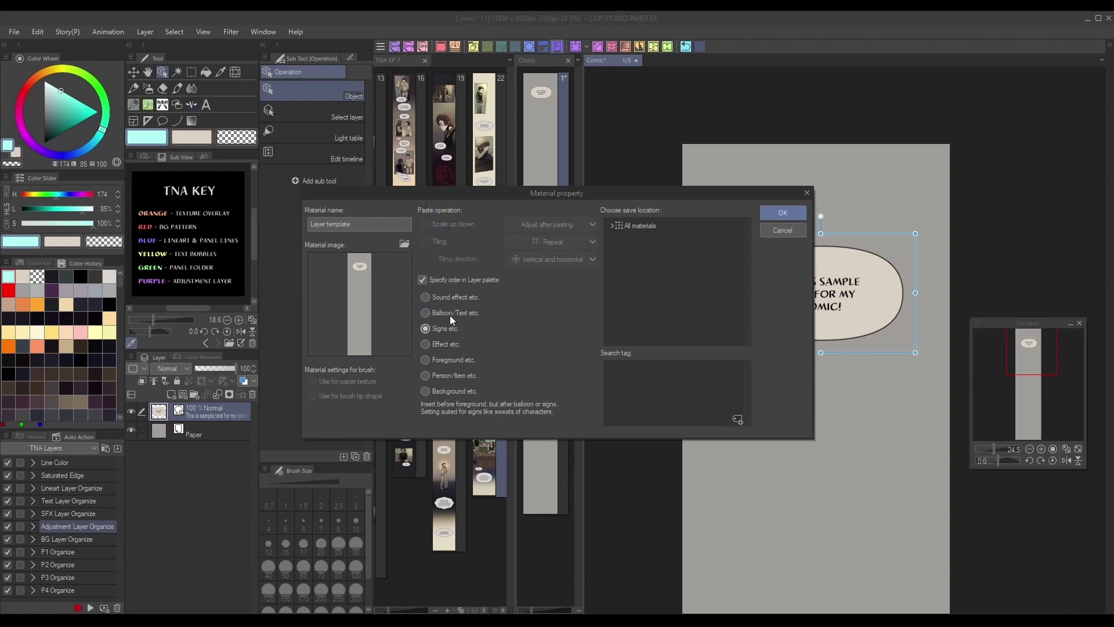
left_click(468, 314)
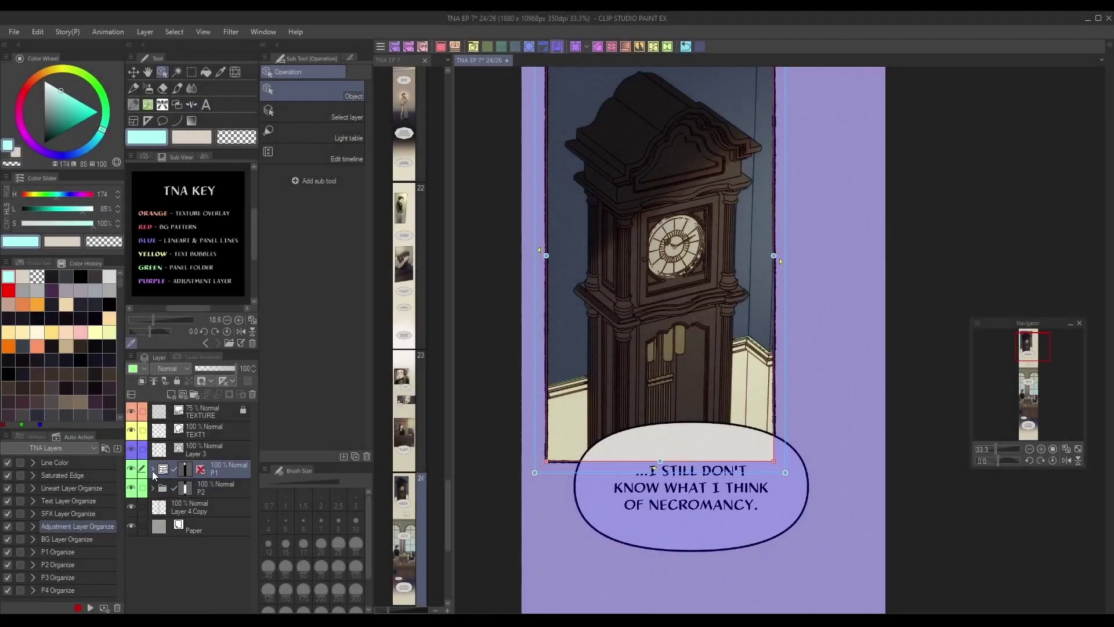
Step: Run the Adjustment Layer Organize auto action on Layer 6 and Layer 5 Copy, labelling them purple
scroll(232, 498, "down", 3)
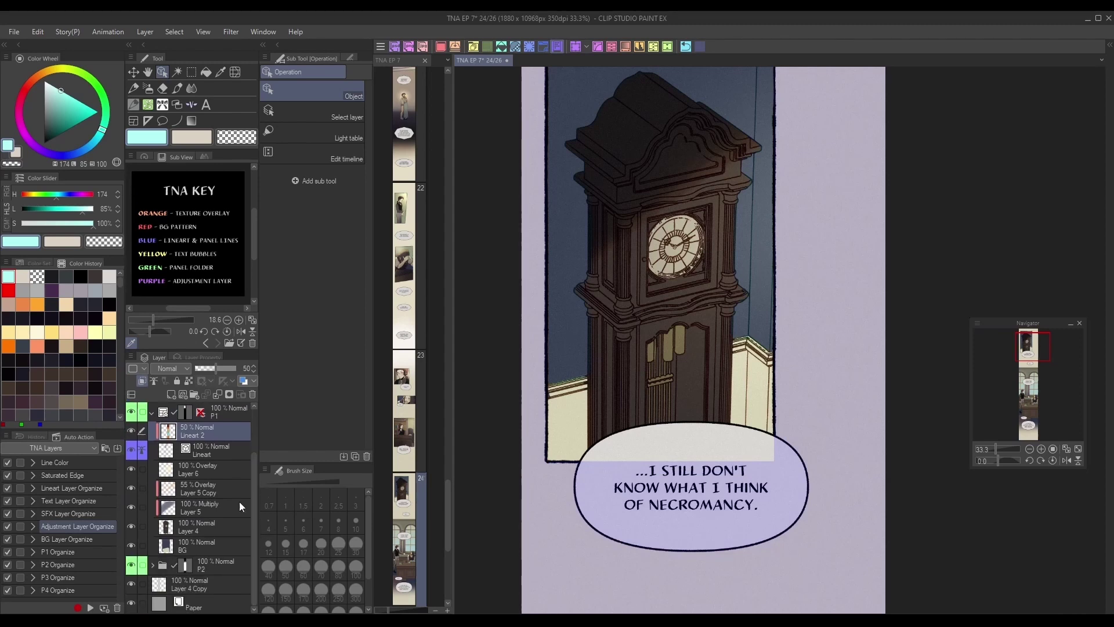
left_click(222, 464)
left_click(145, 507, "shift")
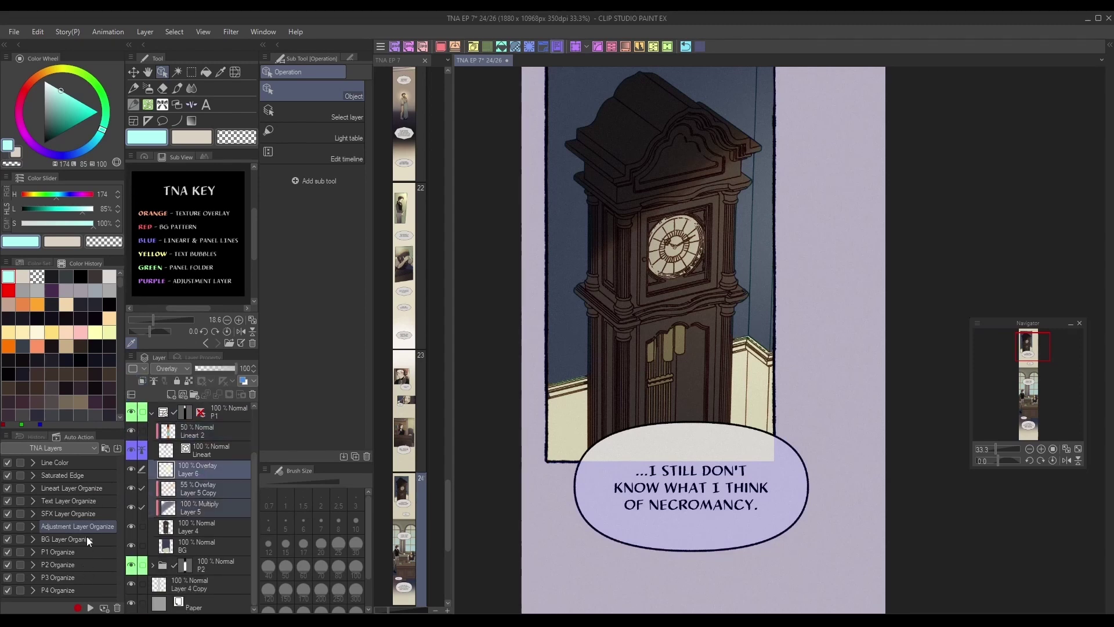
left_click(90, 607)
Step: Apply the BG Layer Organize auto action to Layer 4 and BG, labelling them red
left_click(211, 529)
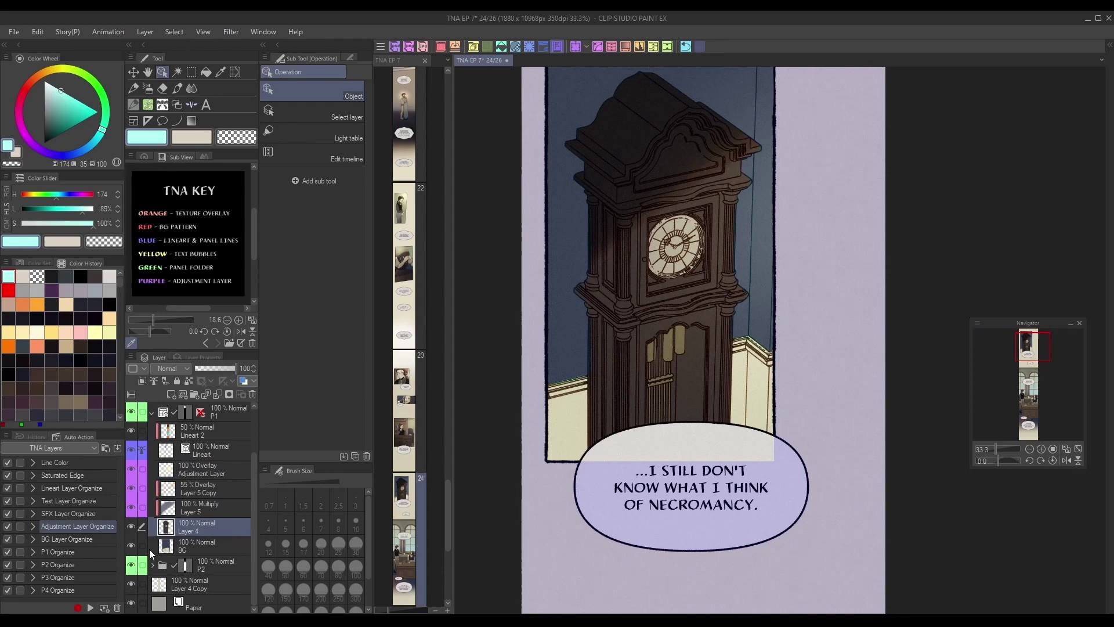
left_click(143, 546)
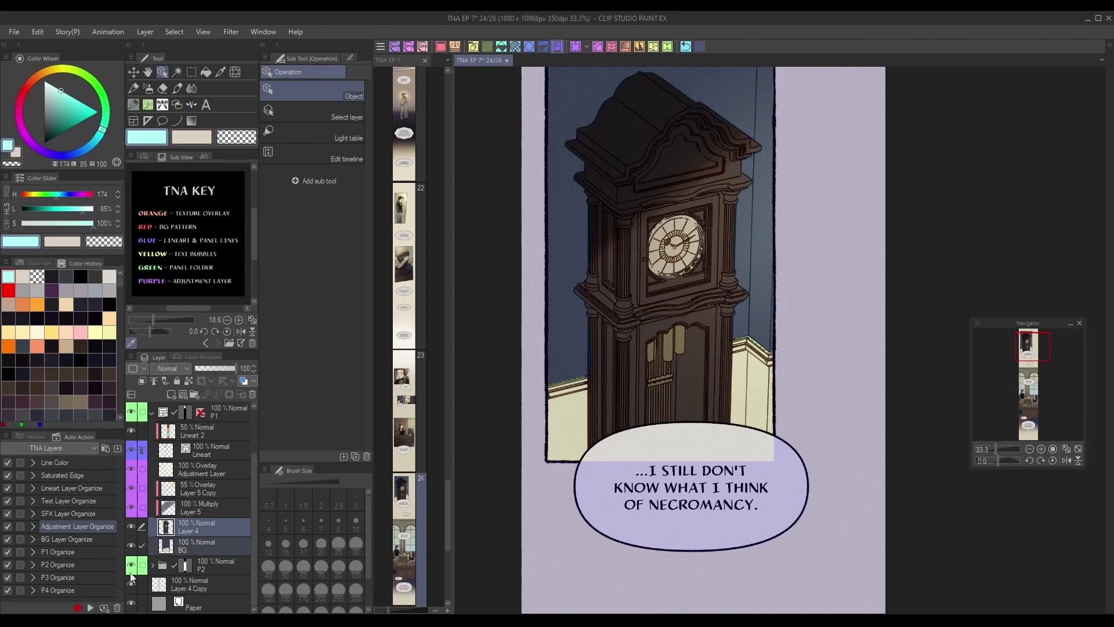
left_click(81, 538)
left_click(90, 607)
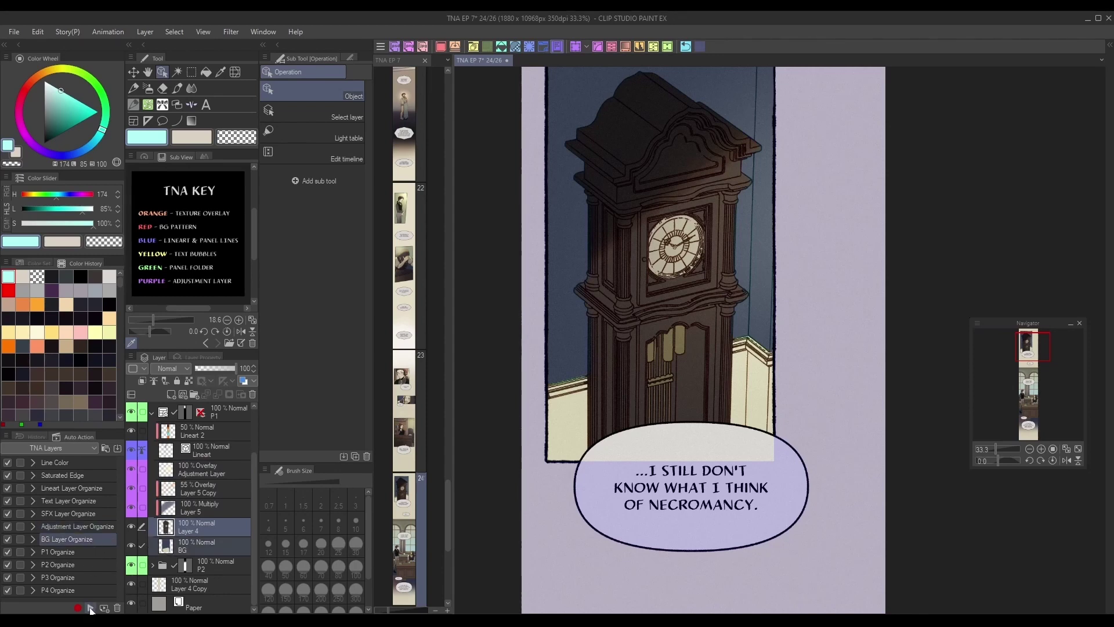